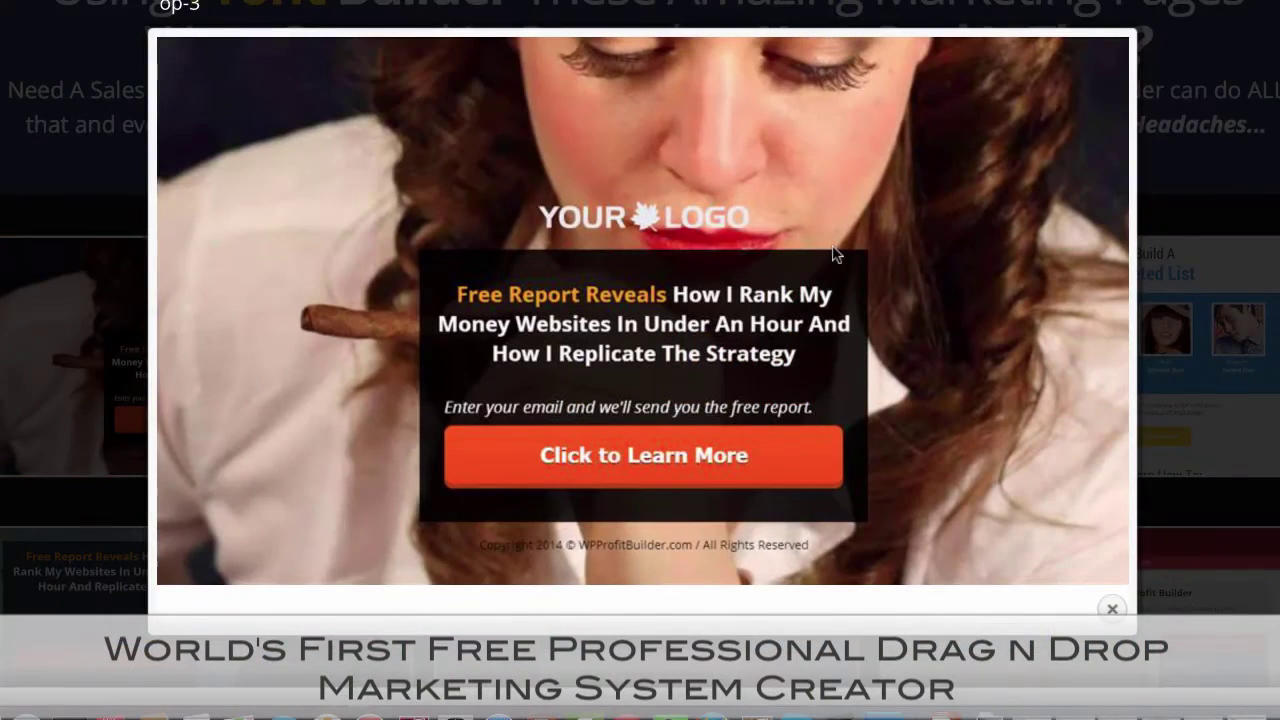
- Close the op-3 and webinar template previews to reach the op-8 Free Report template
{"action": "left_click", "coordinate": [1113, 610]}
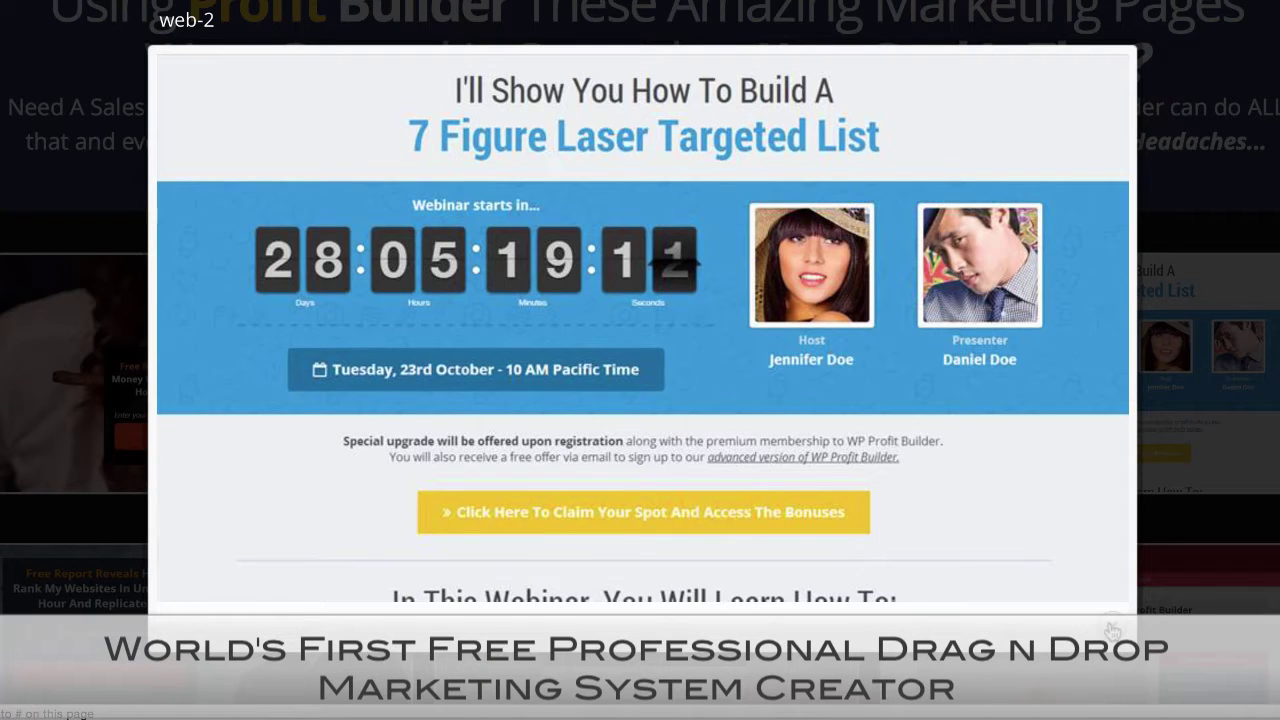
{"action": "left_click", "coordinate": [1112, 629]}
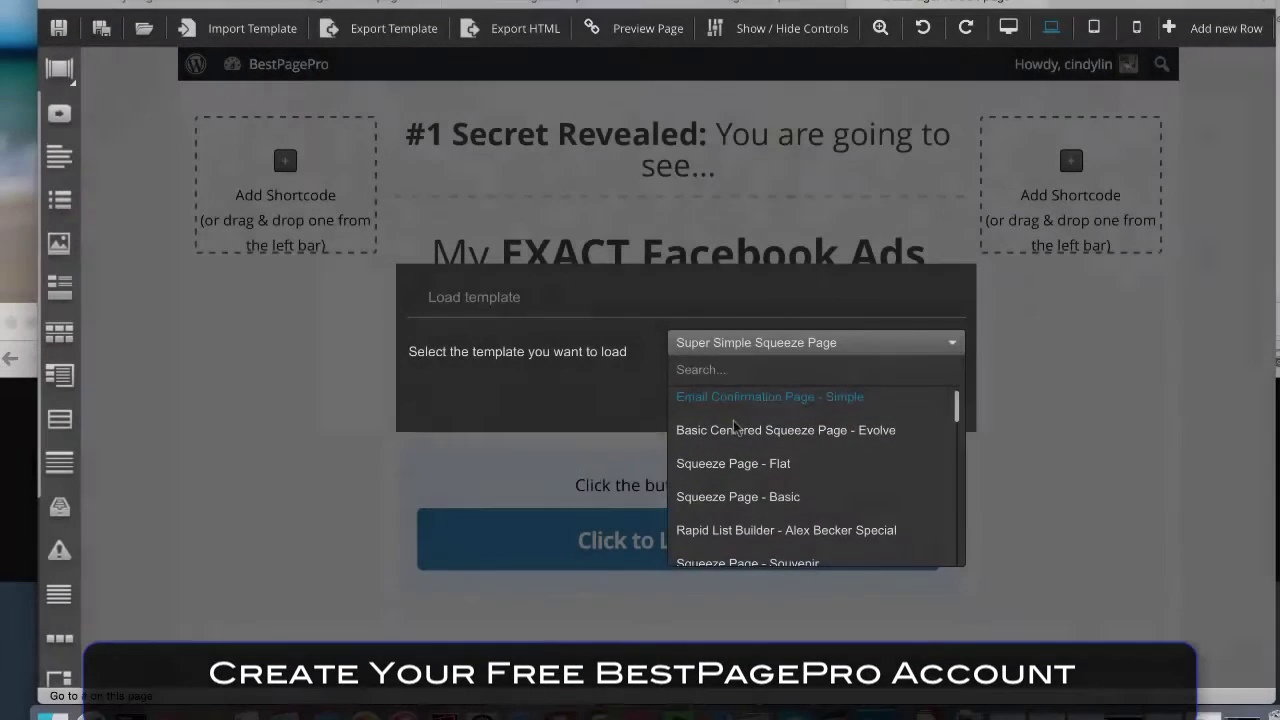
- Load the Squeeze Page - Social Media template and copy the Vimeo video's share link
{"action": "scroll", "coordinate": [737, 423], "scroll_direction": "down", "scroll_amount": 2}
{"action": "scroll", "coordinate": [745, 492], "scroll_direction": "down", "scroll_amount": 1}
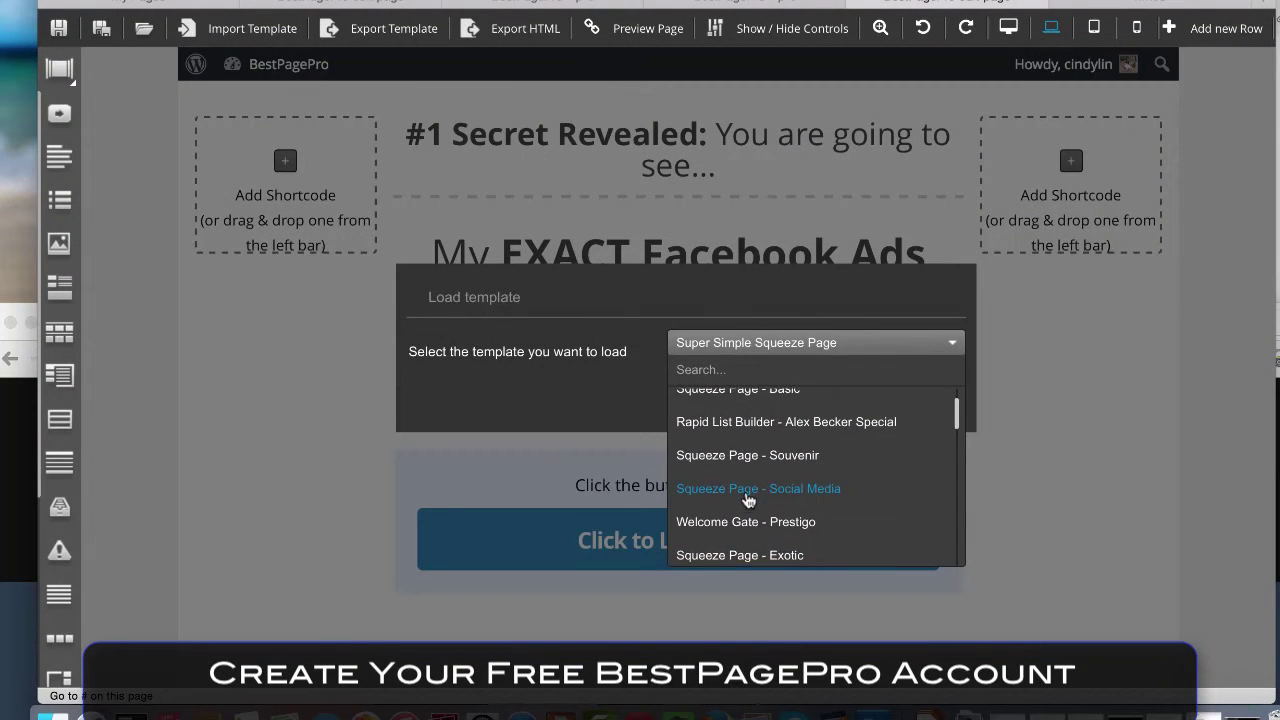
{"action": "left_click", "coordinate": [745, 495]}
{"action": "left_click", "coordinate": [875, 412]}
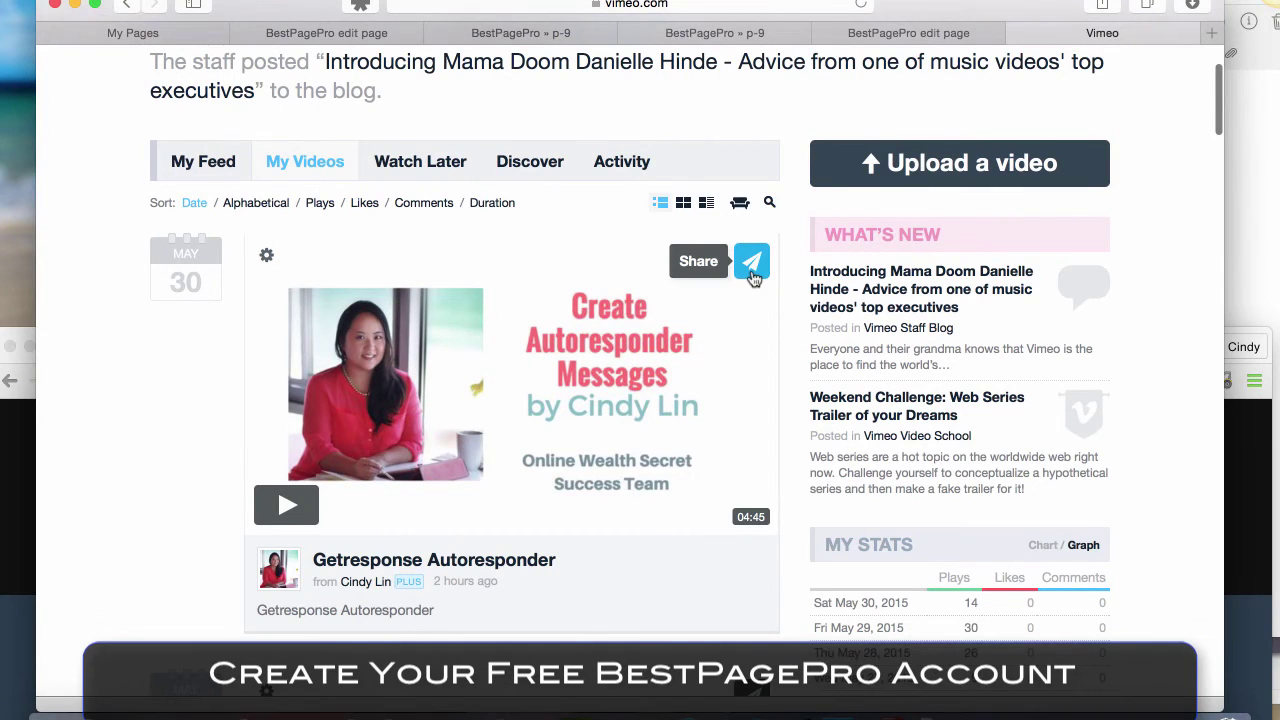
{"action": "left_click", "coordinate": [752, 264]}
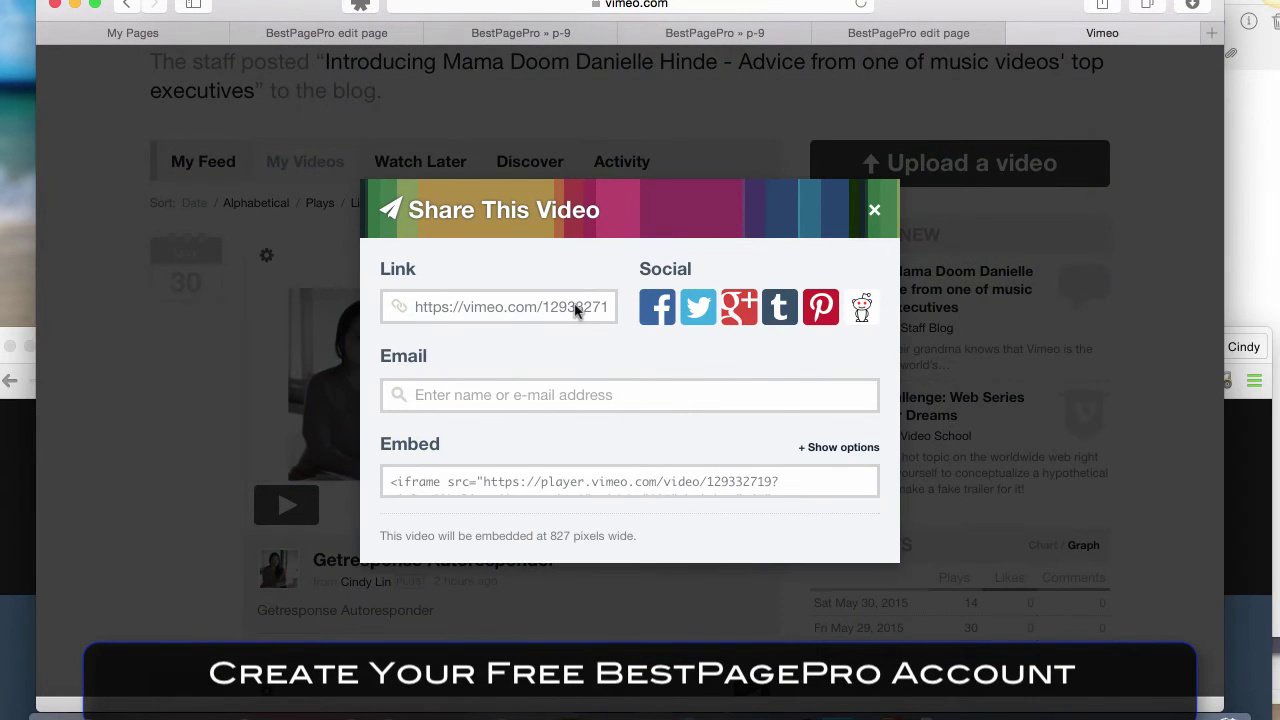
{"action": "left_click", "coordinate": [577, 311]}
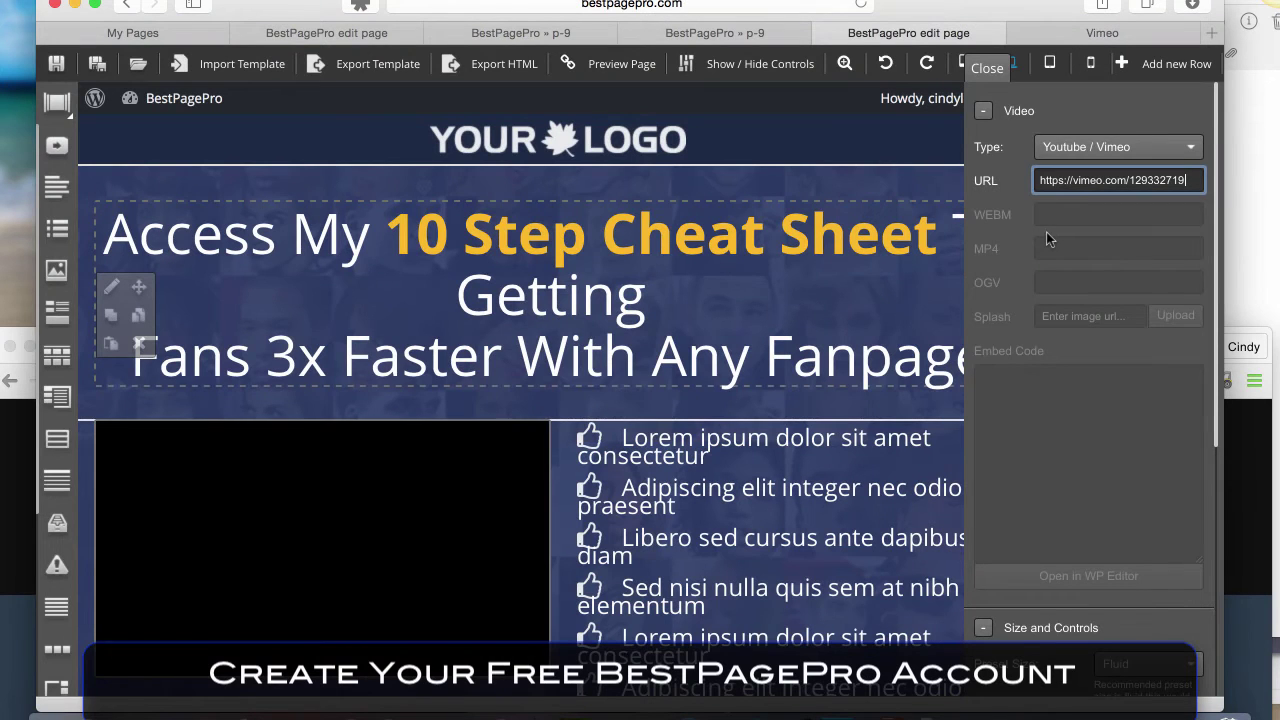
- Apply the Vimeo link so the video shows in the page's video box
{"action": "left_click", "coordinate": [770, 320]}
{"action": "mouse_move", "coordinate": [520, 295]}
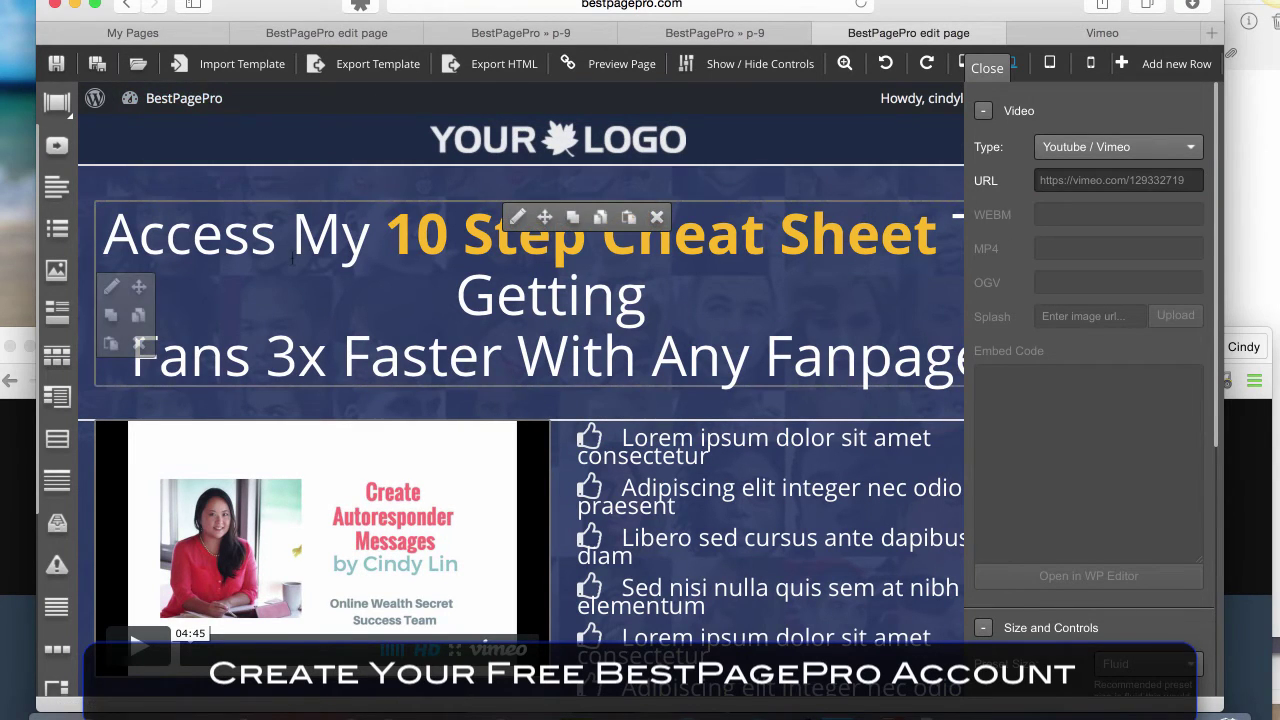
{"action": "left_click", "coordinate": [986, 68]}
{"action": "left_click", "coordinate": [650, 216]}
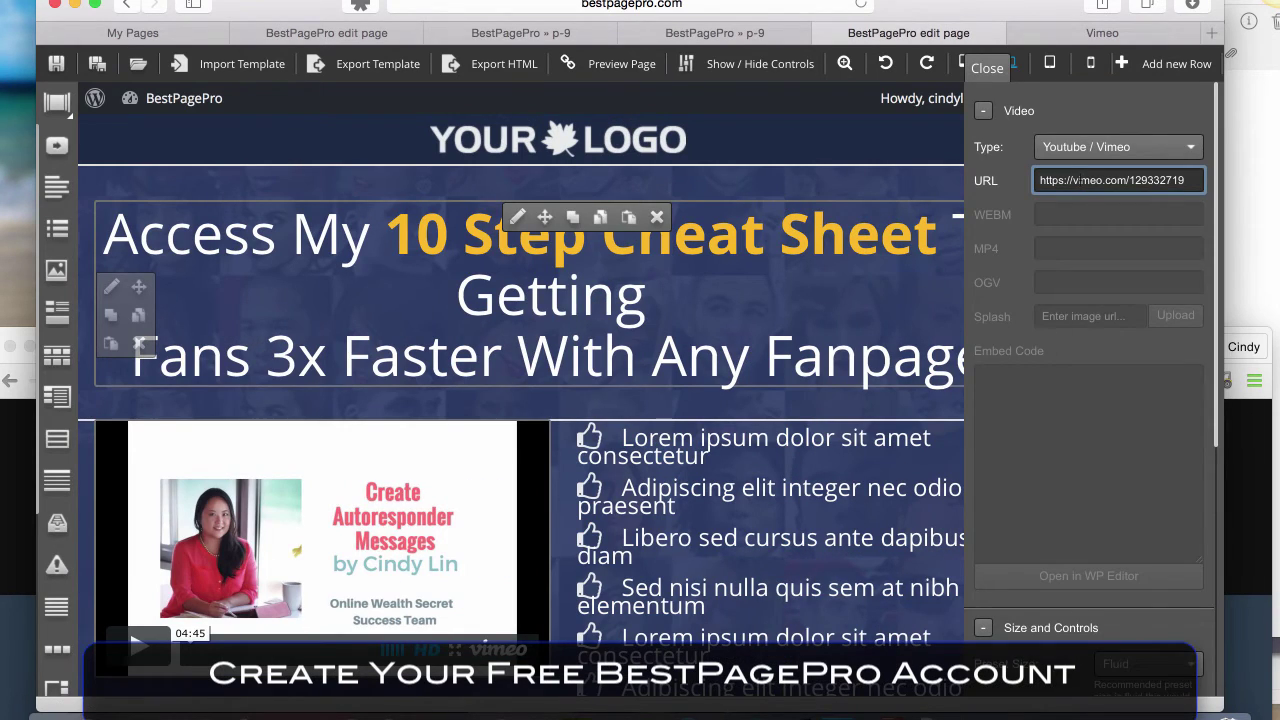
{"action": "scroll", "coordinate": [786, 555], "scroll_direction": "down", "scroll_amount": 5}
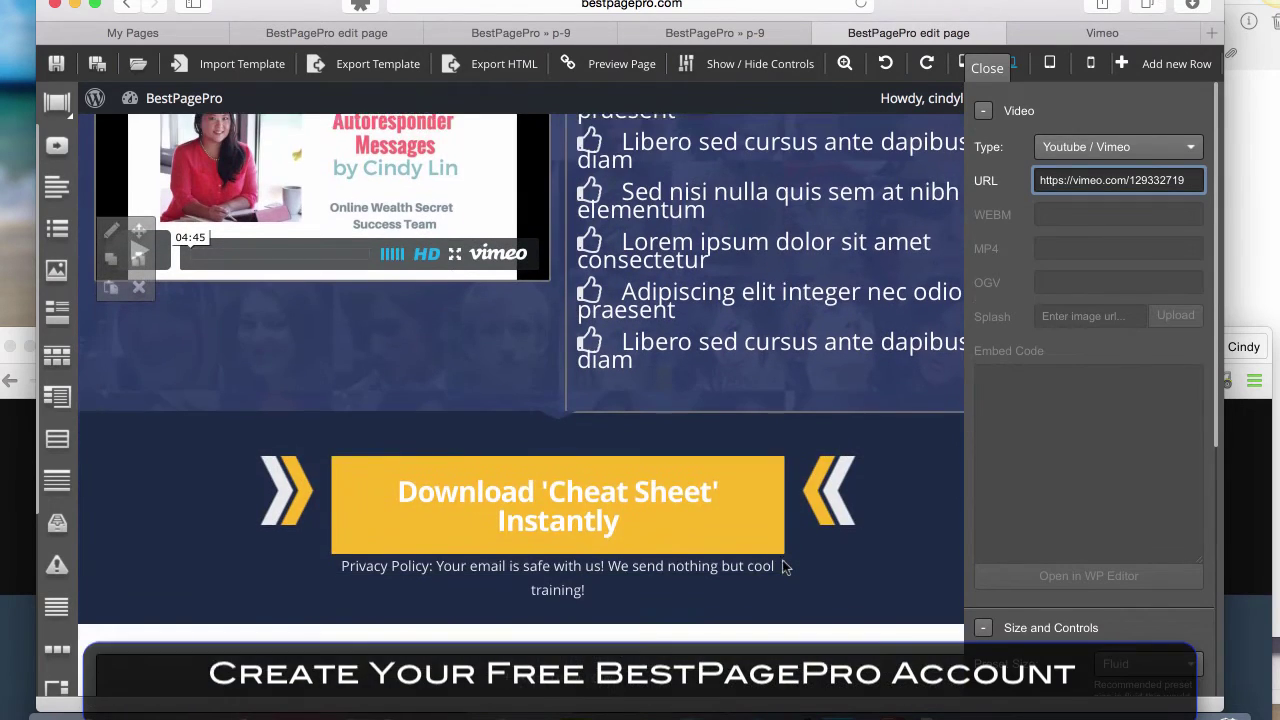
{"action": "scroll", "coordinate": [784, 562], "scroll_direction": "up", "scroll_amount": 1}
{"action": "scroll", "coordinate": [782, 560], "scroll_direction": "up", "scroll_amount": 2}
{"action": "scroll", "coordinate": [782, 560], "scroll_direction": "down", "scroll_amount": 2}
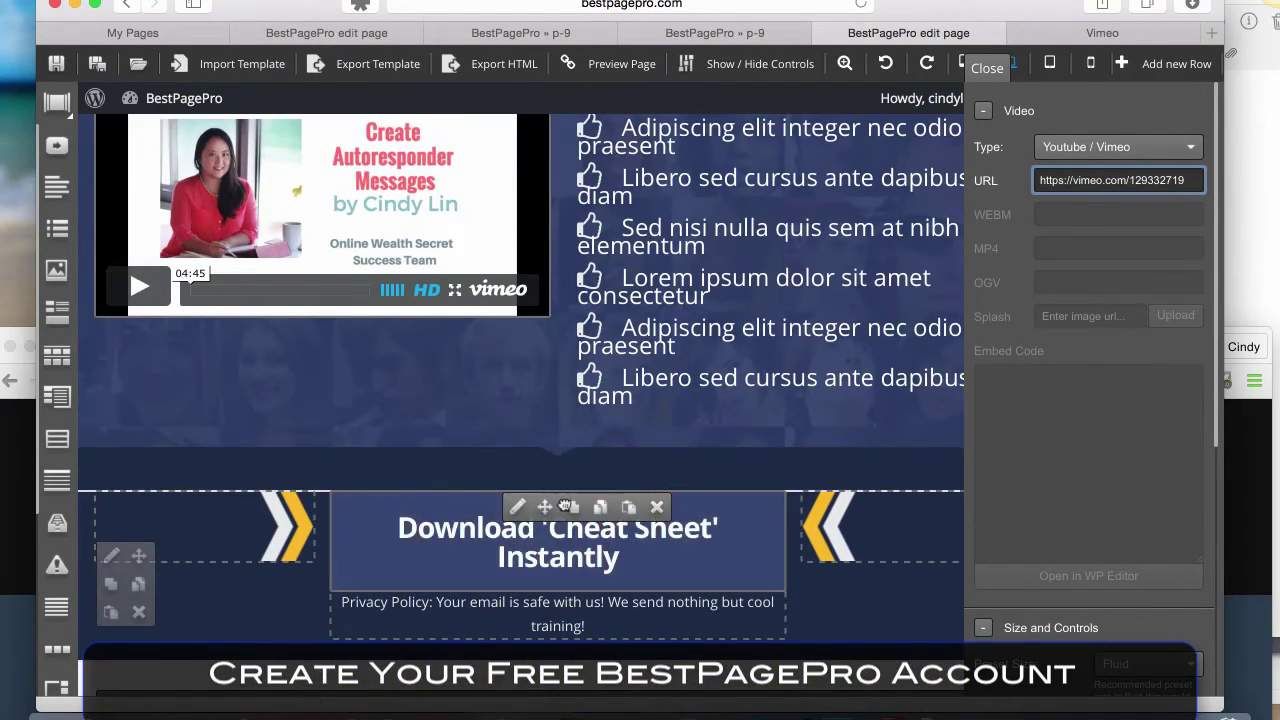
- Link the Download 'Cheat Sheet' Instantly button to google.com
{"action": "left_click", "coordinate": [517, 507]}
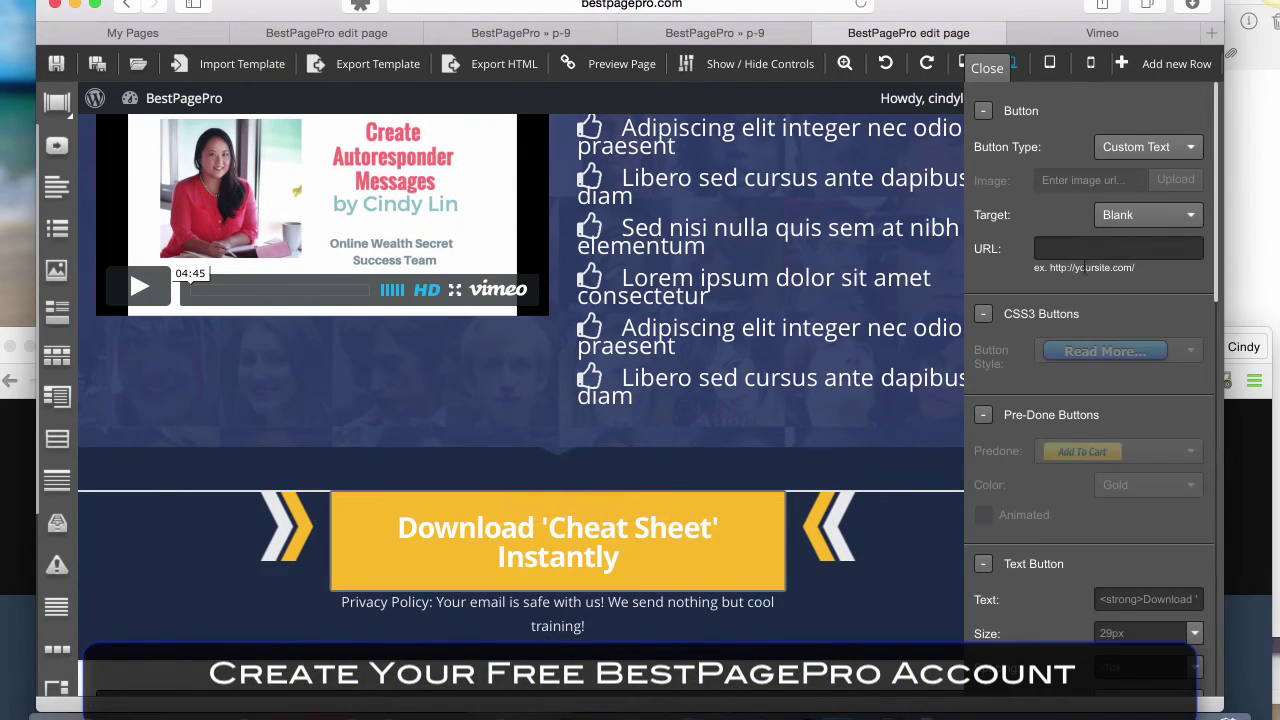
{"action": "left_click", "coordinate": [1041, 249]}
{"action": "type", "text": "http://www."}
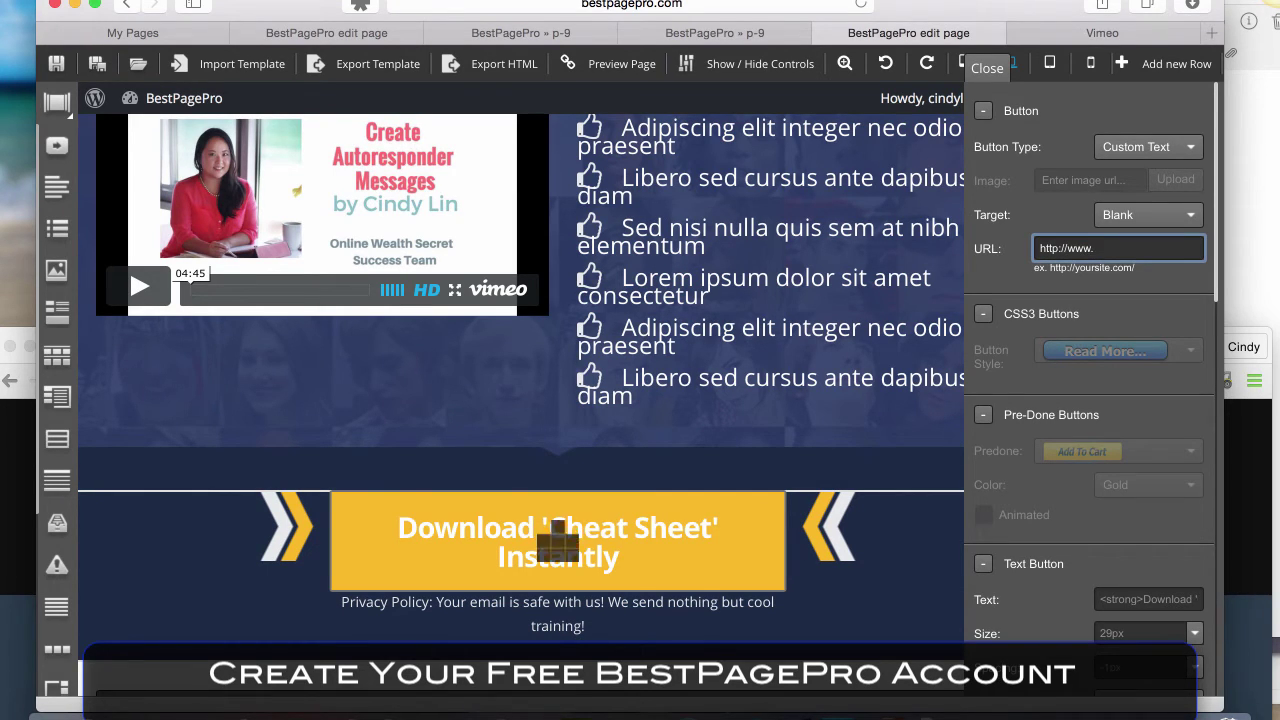
{"action": "type", "text": "google.com"}
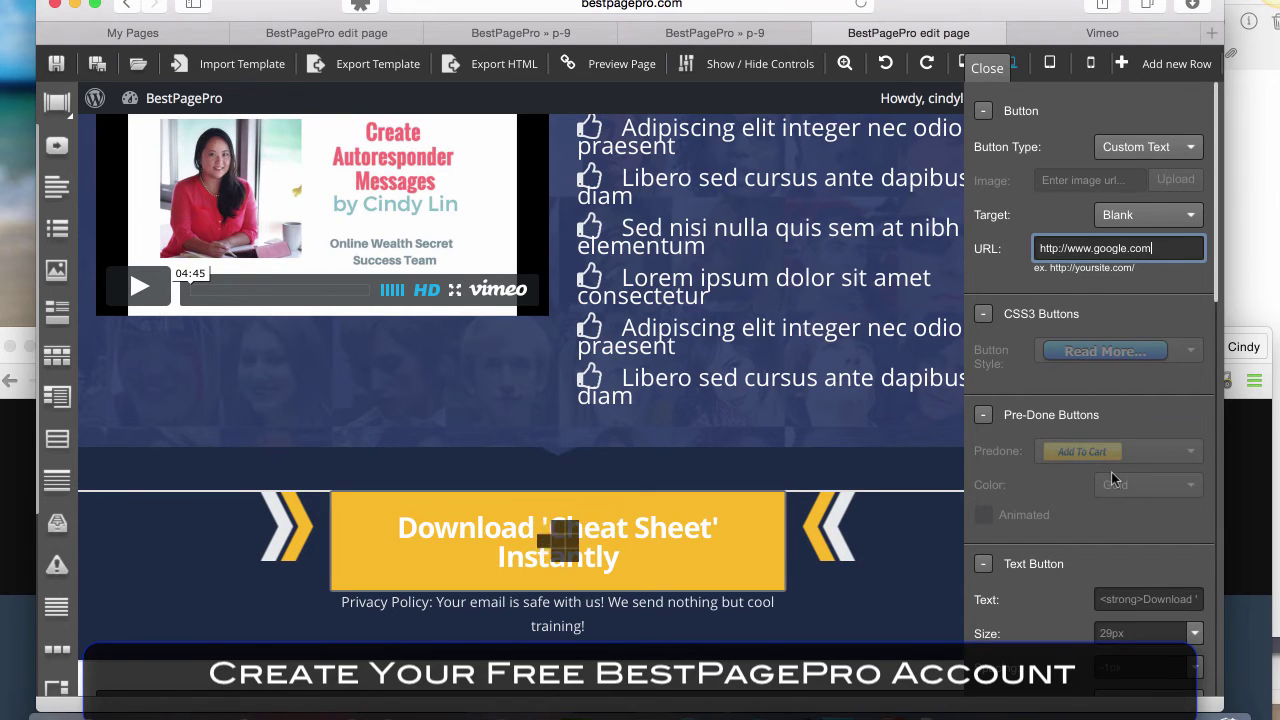
- Load the Squeeze Page - Basic template from the template loader
{"action": "key", "text": "Return"}
{"action": "left_click", "coordinate": [683, 366]}
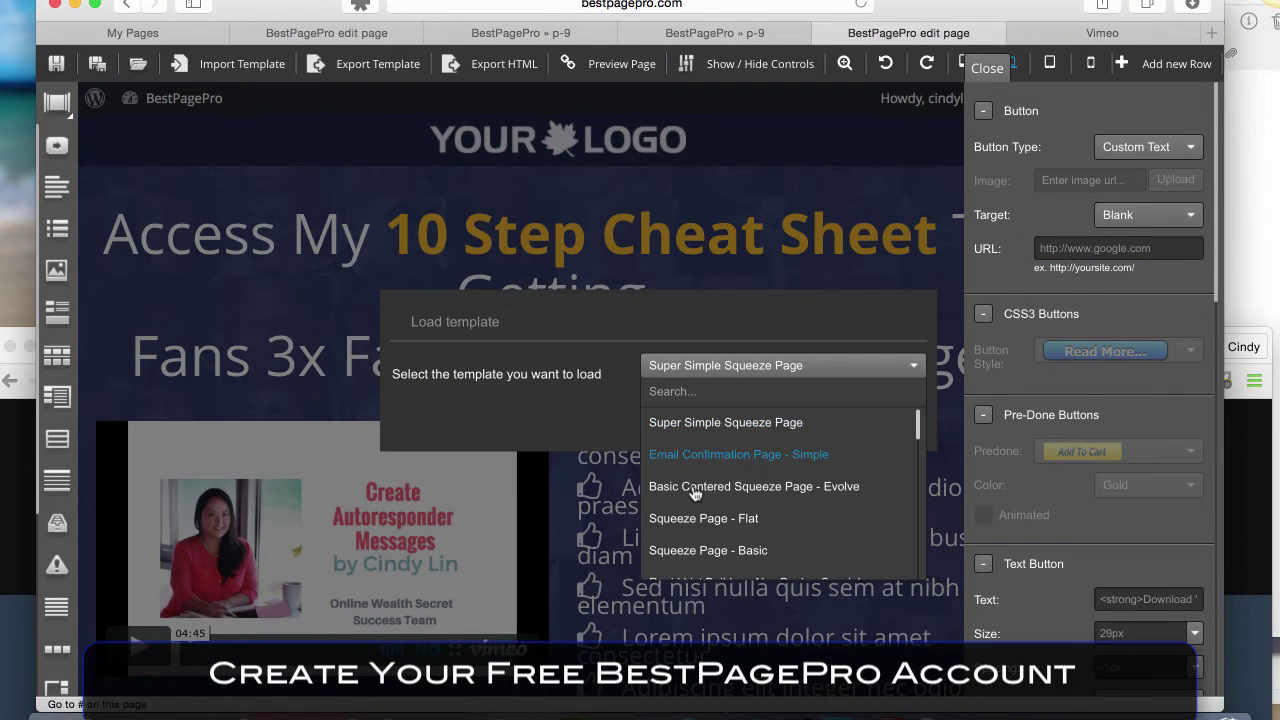
{"action": "scroll", "coordinate": [692, 480], "scroll_direction": "down", "scroll_amount": 1}
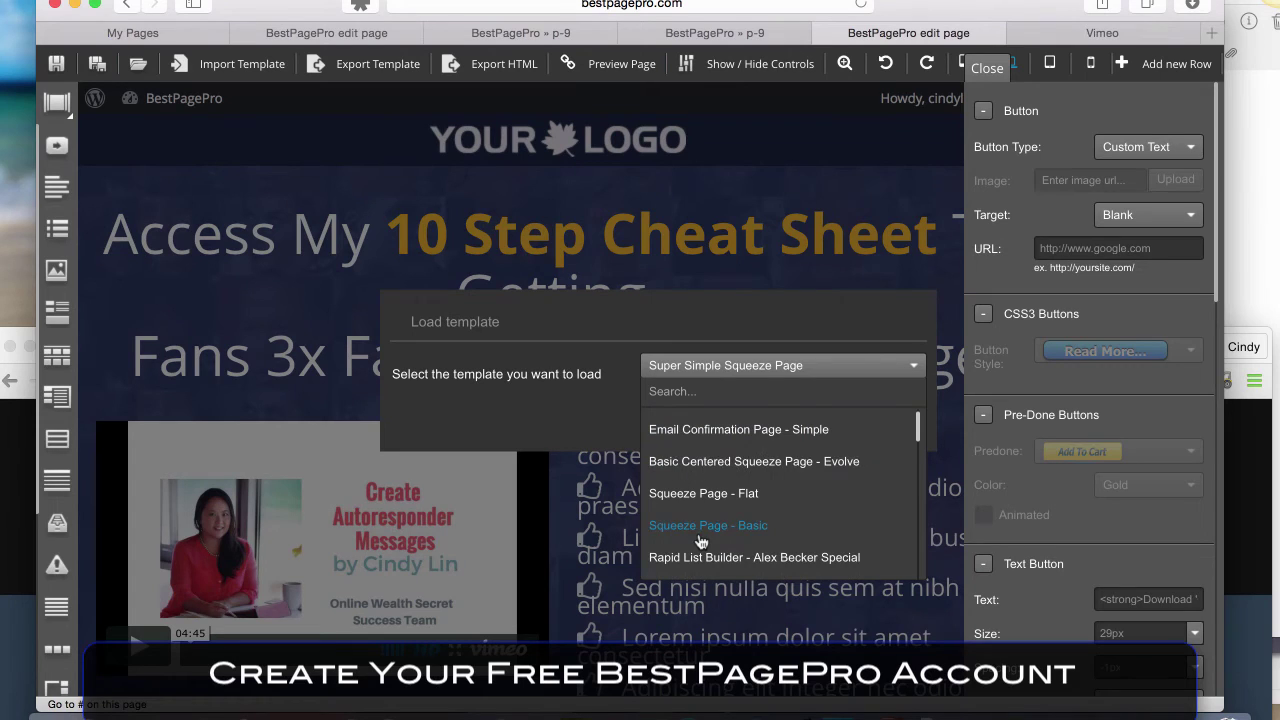
{"action": "left_click", "coordinate": [701, 527]}
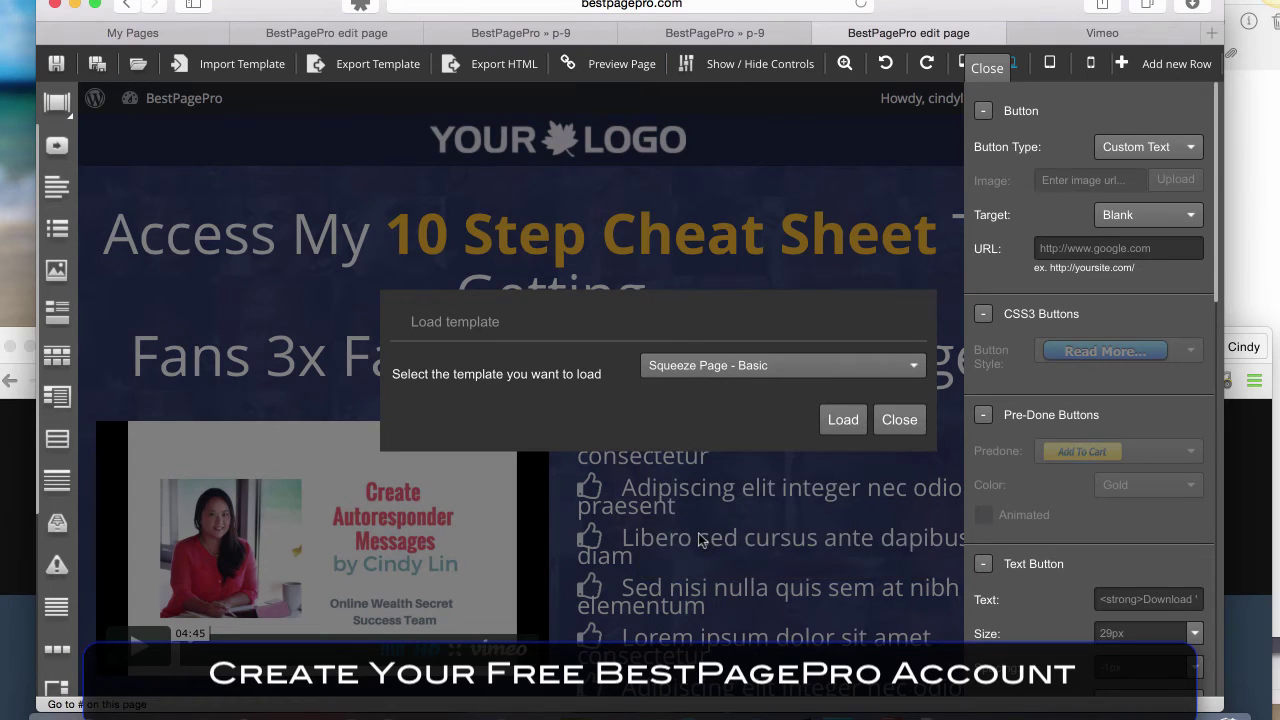
{"action": "left_click", "coordinate": [846, 425]}
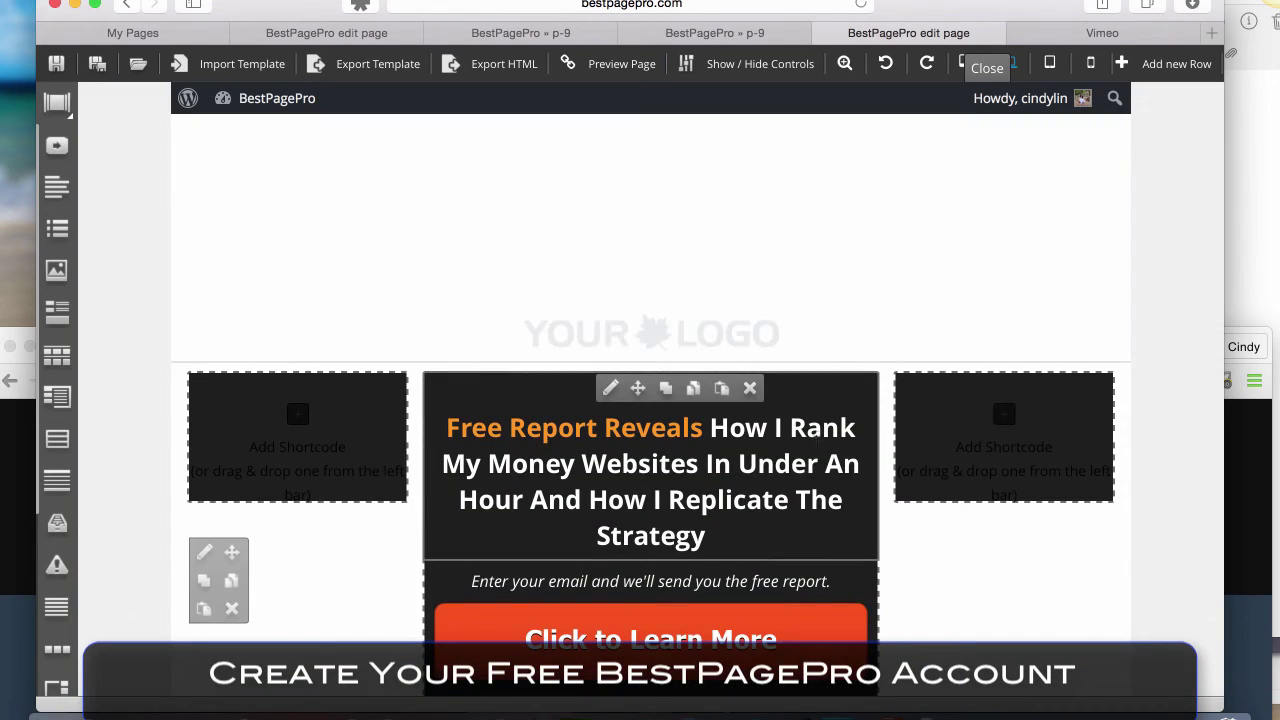
- Delete the logo row and turn the Click to Learn More block into an email form
{"action": "scroll", "coordinate": [815, 449], "scroll_direction": "down", "scroll_amount": 3}
{"action": "scroll", "coordinate": [934, 180], "scroll_direction": "up", "scroll_amount": 3}
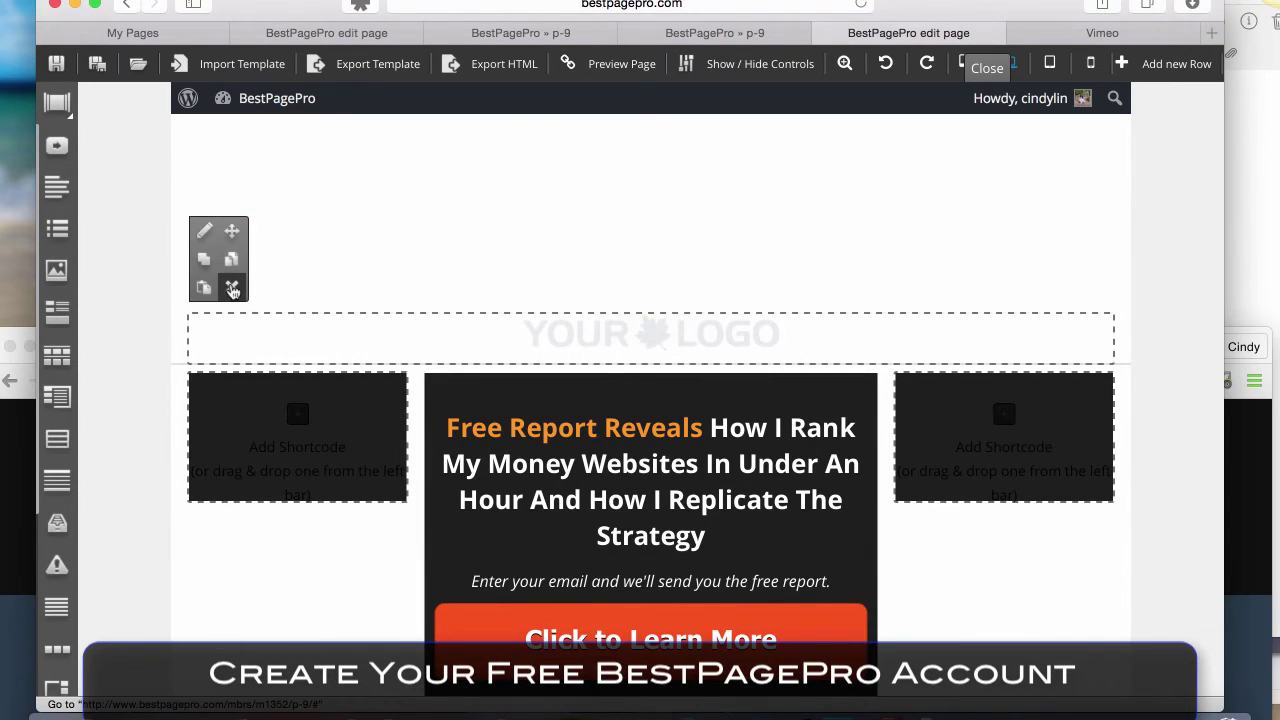
{"action": "left_click", "coordinate": [232, 287]}
{"action": "left_click", "coordinate": [803, 252]}
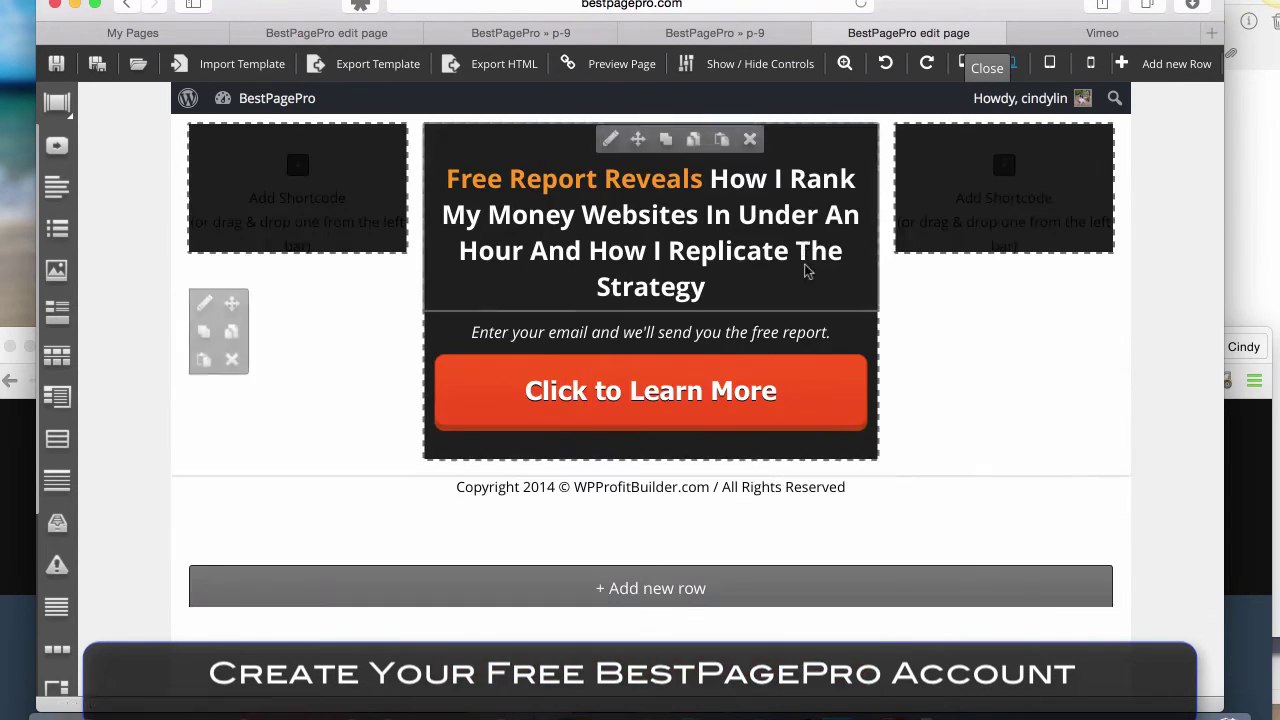
{"action": "left_click", "coordinate": [720, 418]}
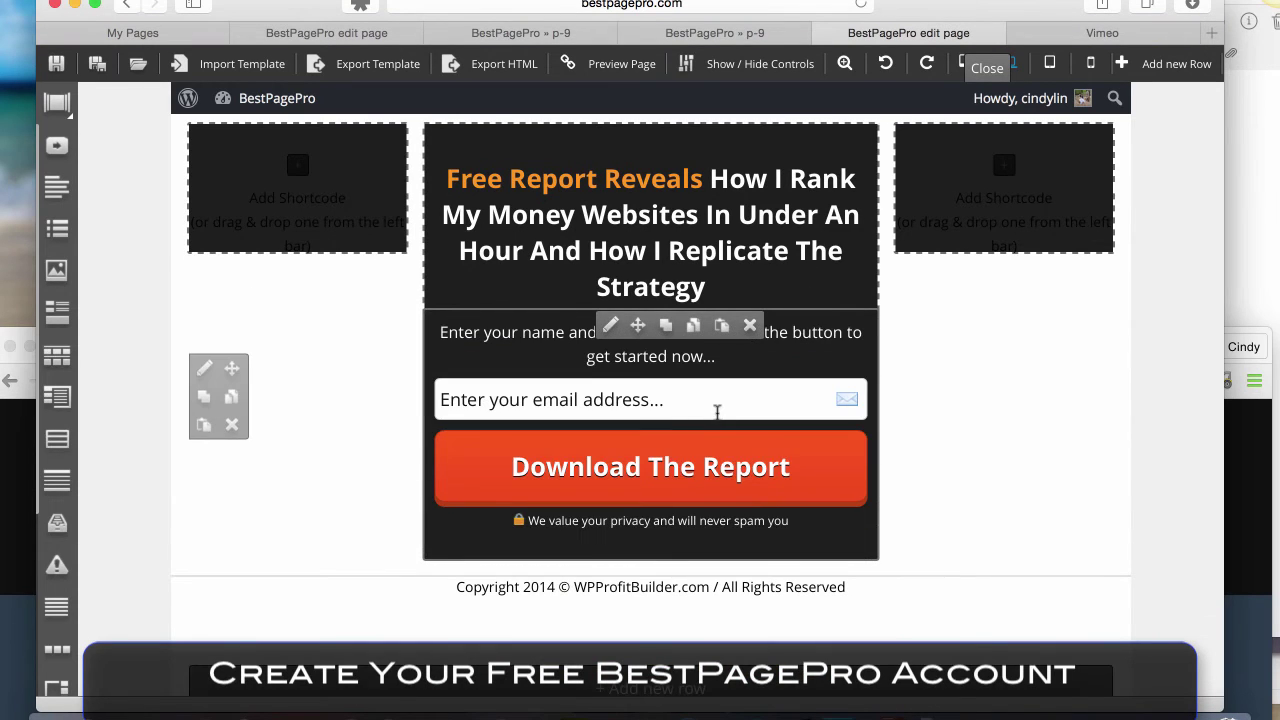
- Reload the chosen template and reveal the email opt-in form with its Download Cheat Sheet Now button
{"action": "left_click", "coordinate": [134, 66]}
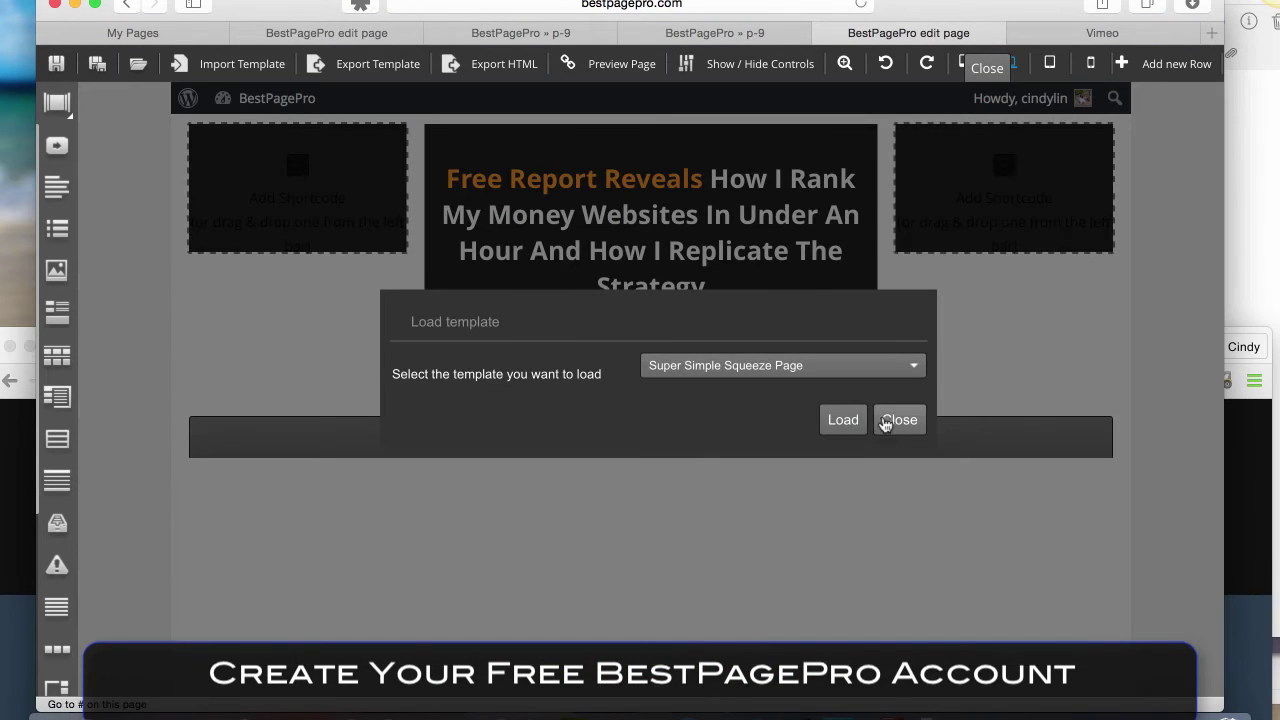
{"action": "left_click", "coordinate": [843, 424]}
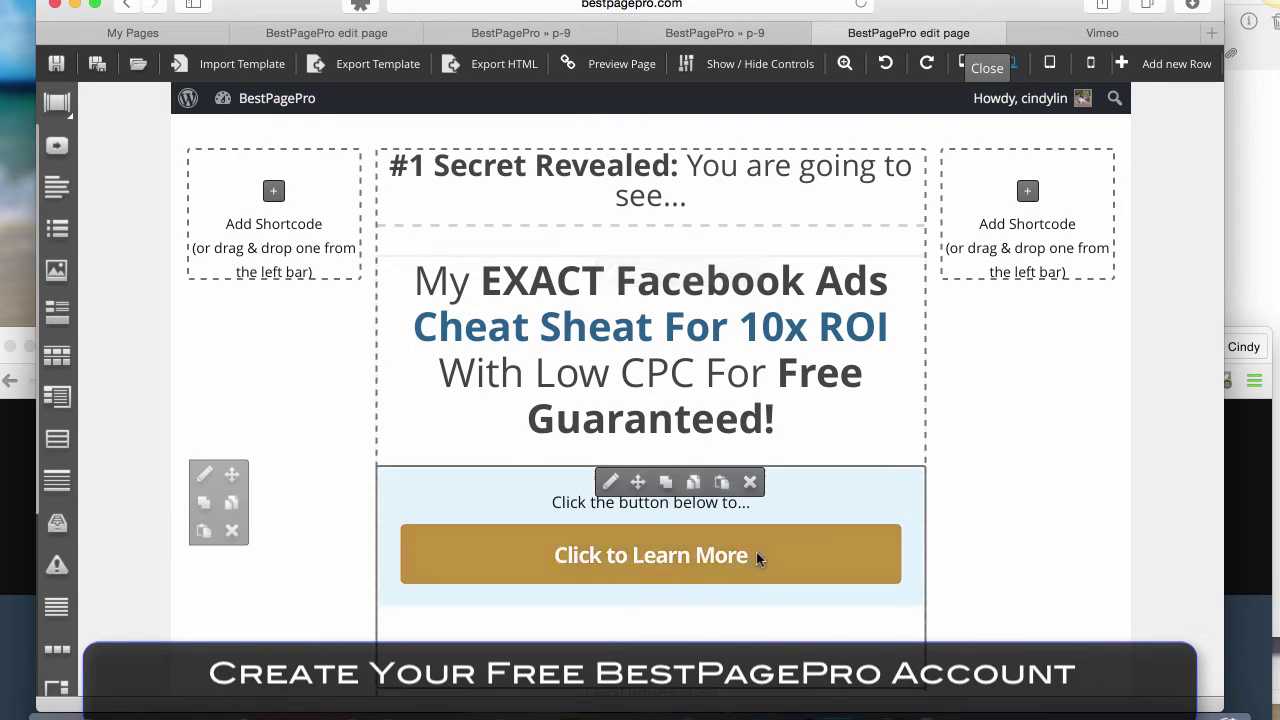
{"action": "left_click", "coordinate": [756, 552]}
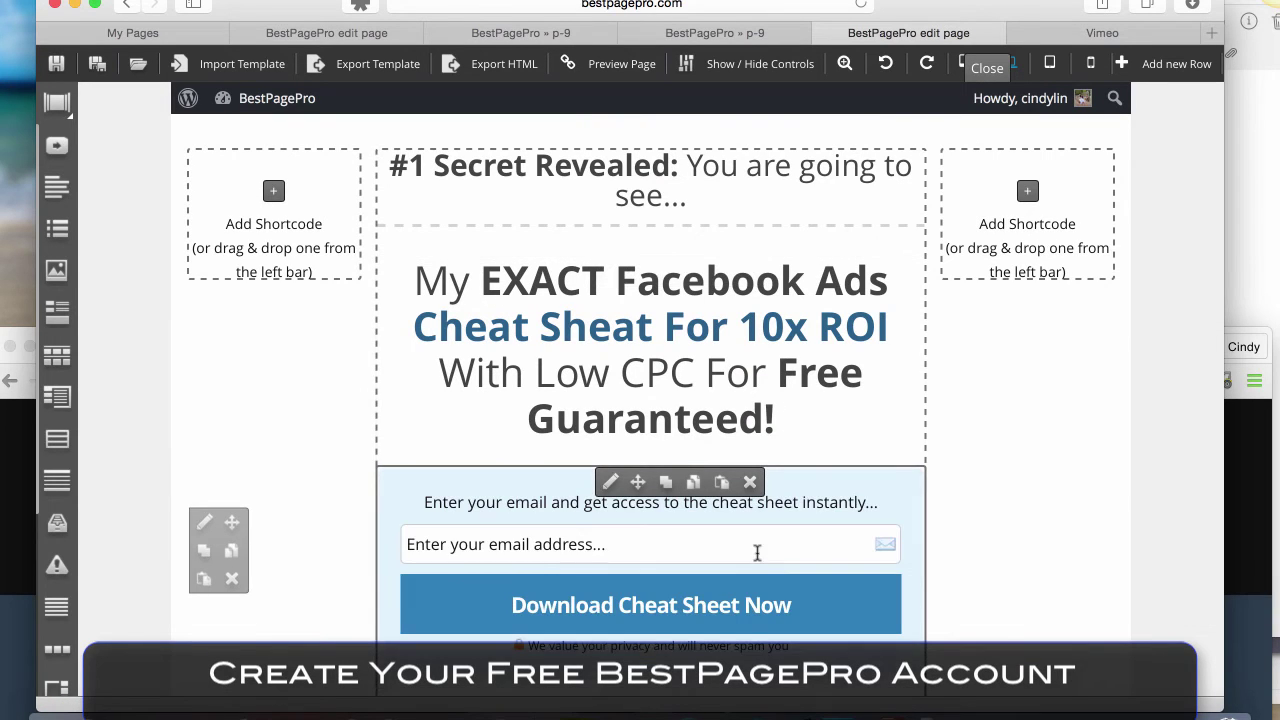
{"action": "scroll", "coordinate": [834, 558], "scroll_direction": "down", "scroll_amount": 2}
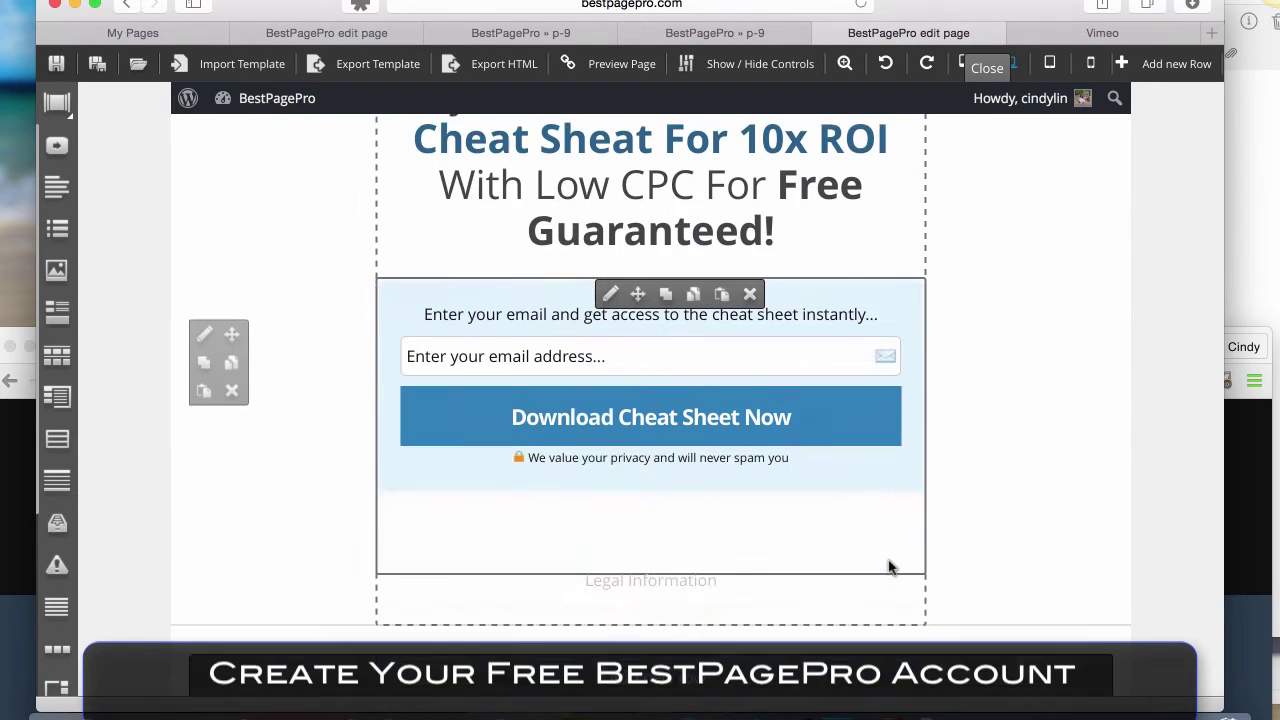
{"action": "scroll", "coordinate": [794, 390], "scroll_direction": "up", "scroll_amount": 2}
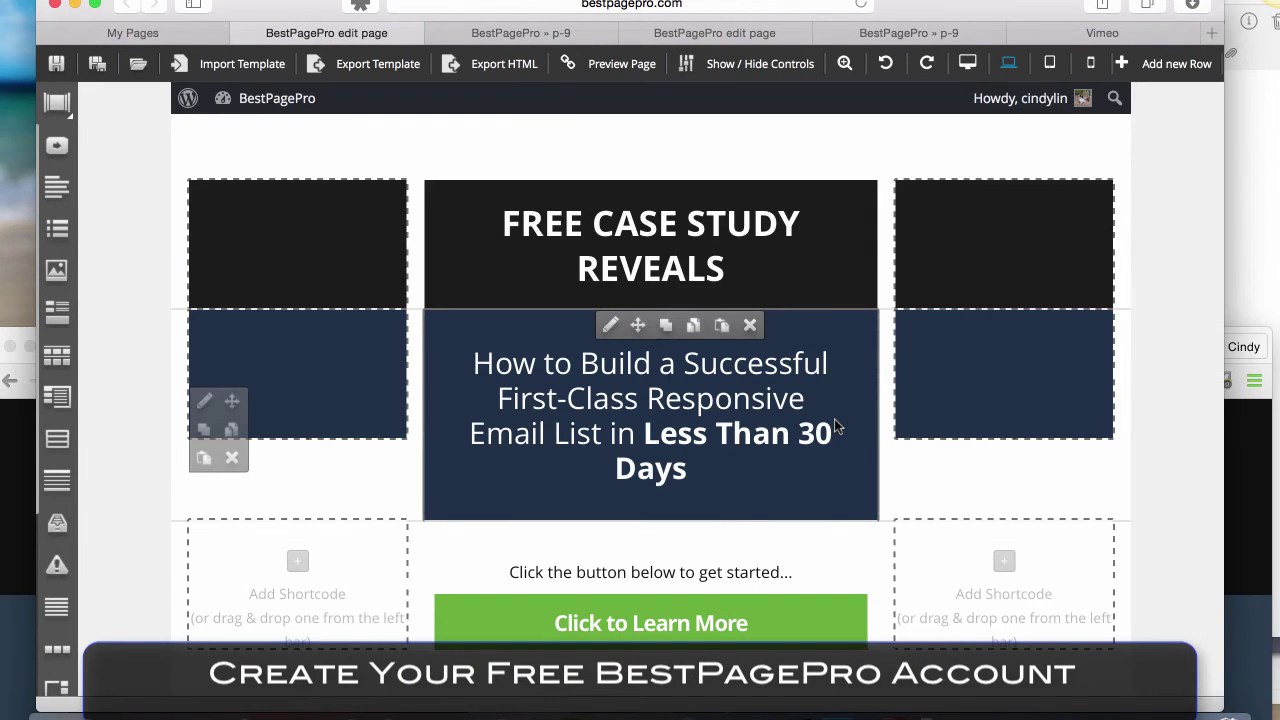
- Load the Squeeze Page - Dark template onto the page
{"action": "scroll", "coordinate": [587, 347], "scroll_direction": "down", "scroll_amount": 1}
{"action": "scroll", "coordinate": [585, 346], "scroll_direction": "up", "scroll_amount": 1}
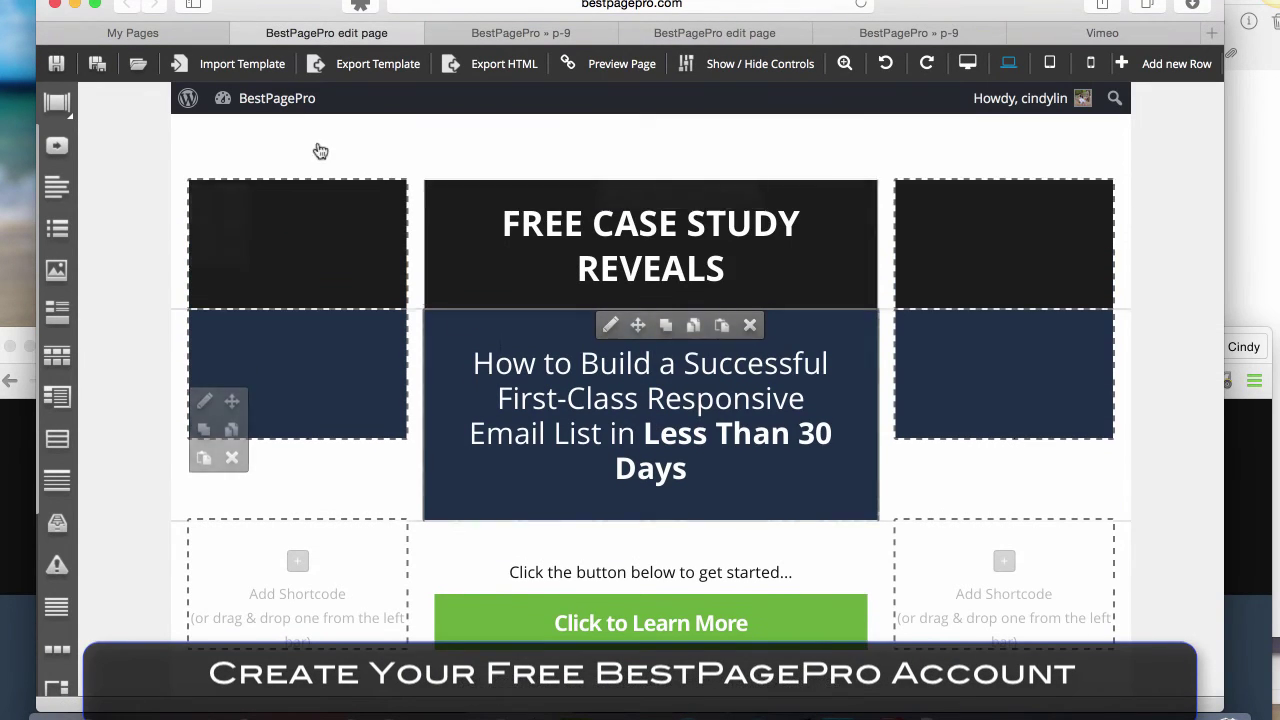
{"action": "left_click", "coordinate": [138, 66]}
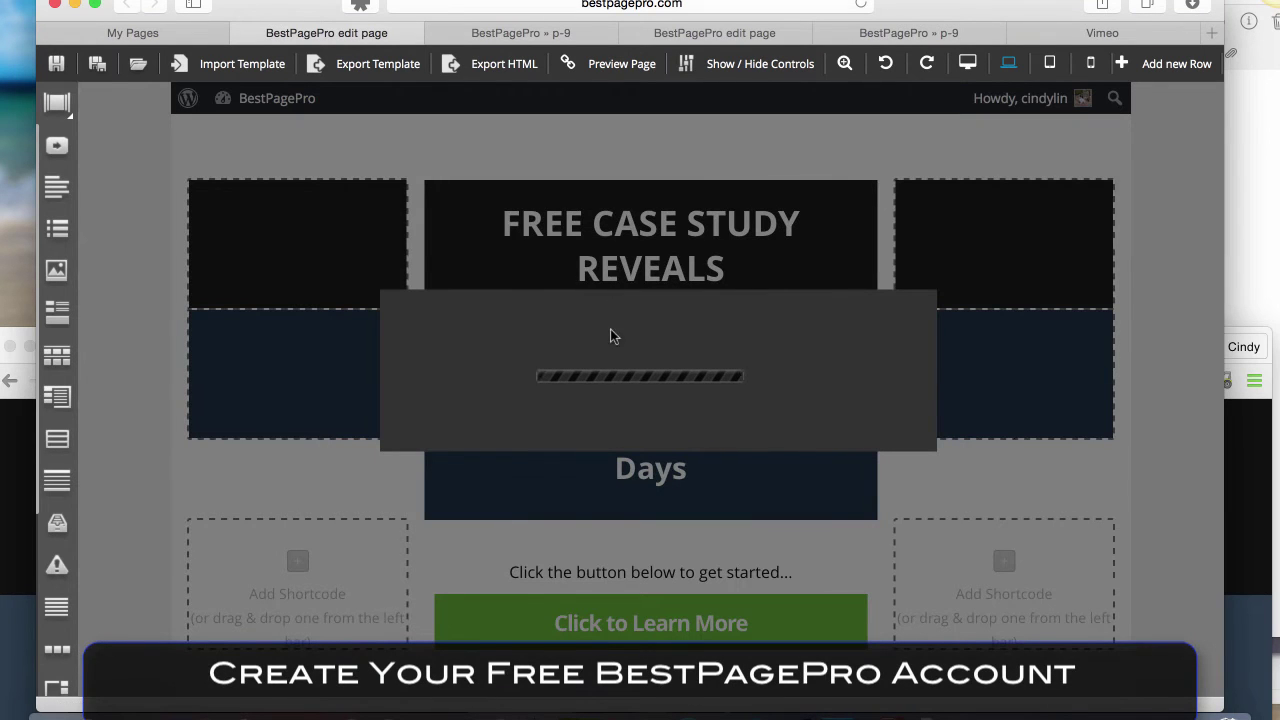
{"action": "left_click", "coordinate": [677, 366]}
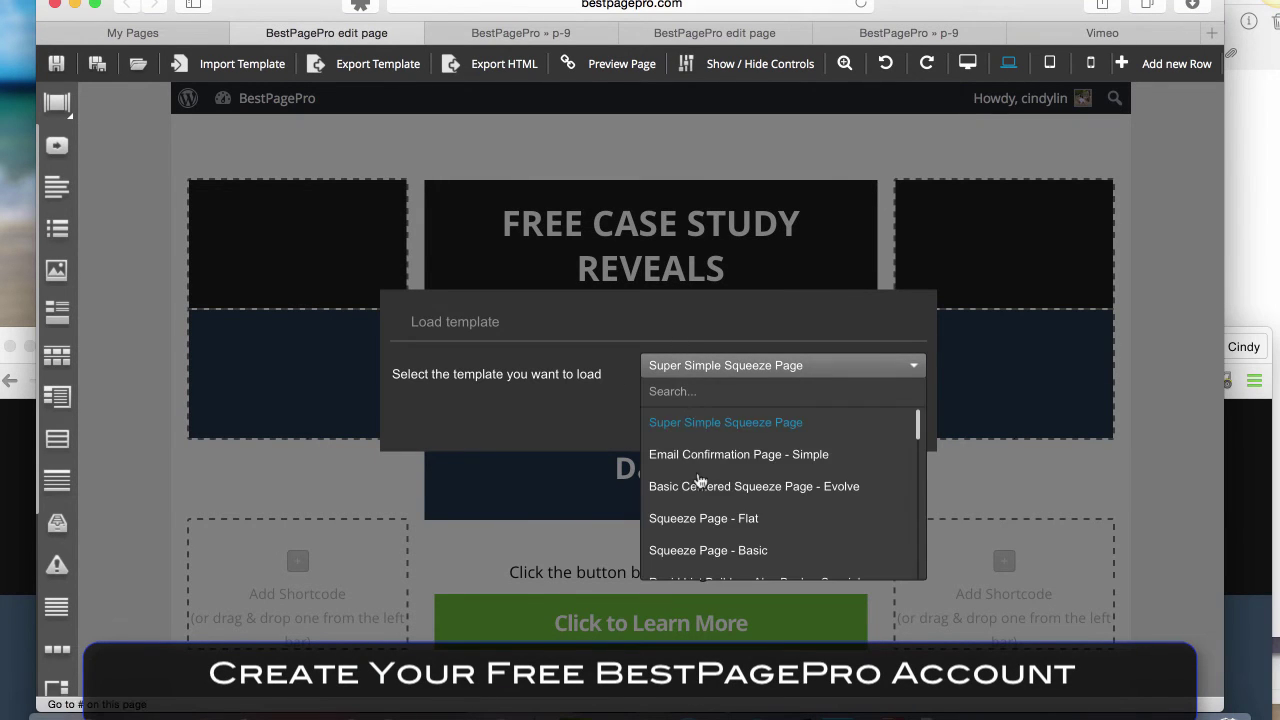
{"action": "scroll", "coordinate": [712, 500], "scroll_direction": "down", "scroll_amount": 3}
{"action": "scroll", "coordinate": [713, 503], "scroll_direction": "down", "scroll_amount": 3}
{"action": "scroll", "coordinate": [713, 502], "scroll_direction": "down", "scroll_amount": 1}
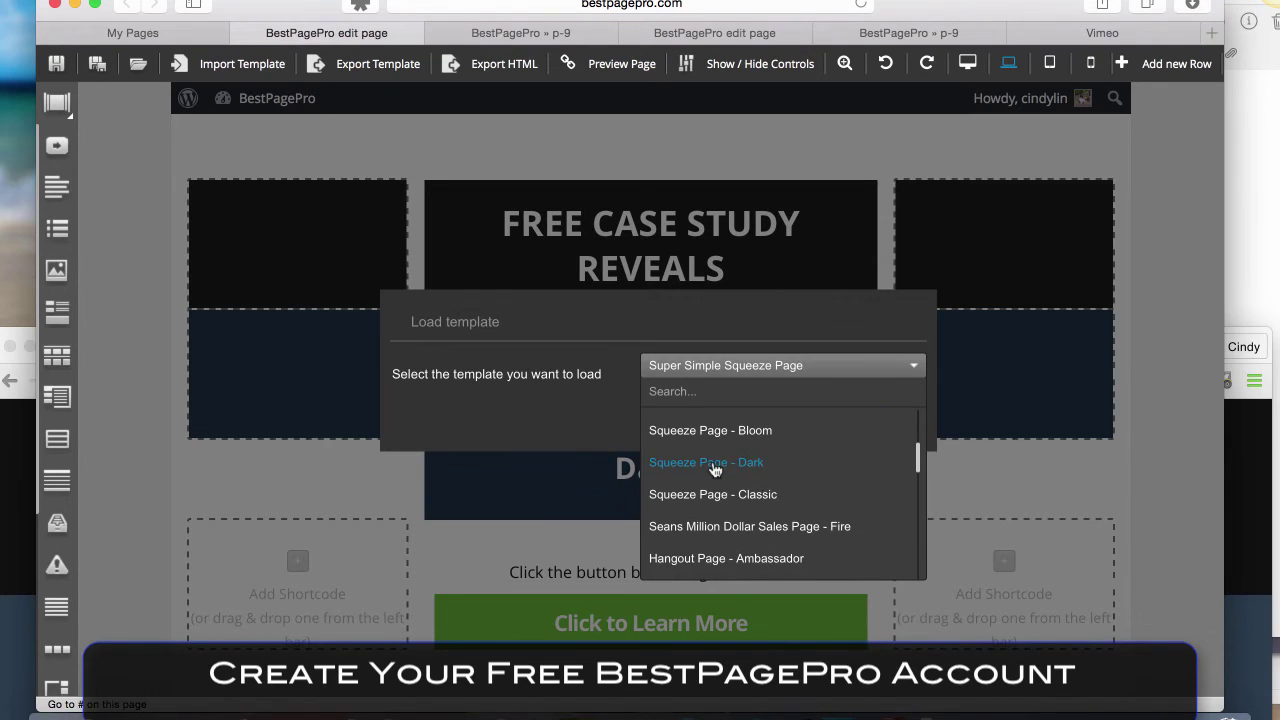
{"action": "left_click", "coordinate": [715, 468]}
{"action": "left_click", "coordinate": [836, 421]}
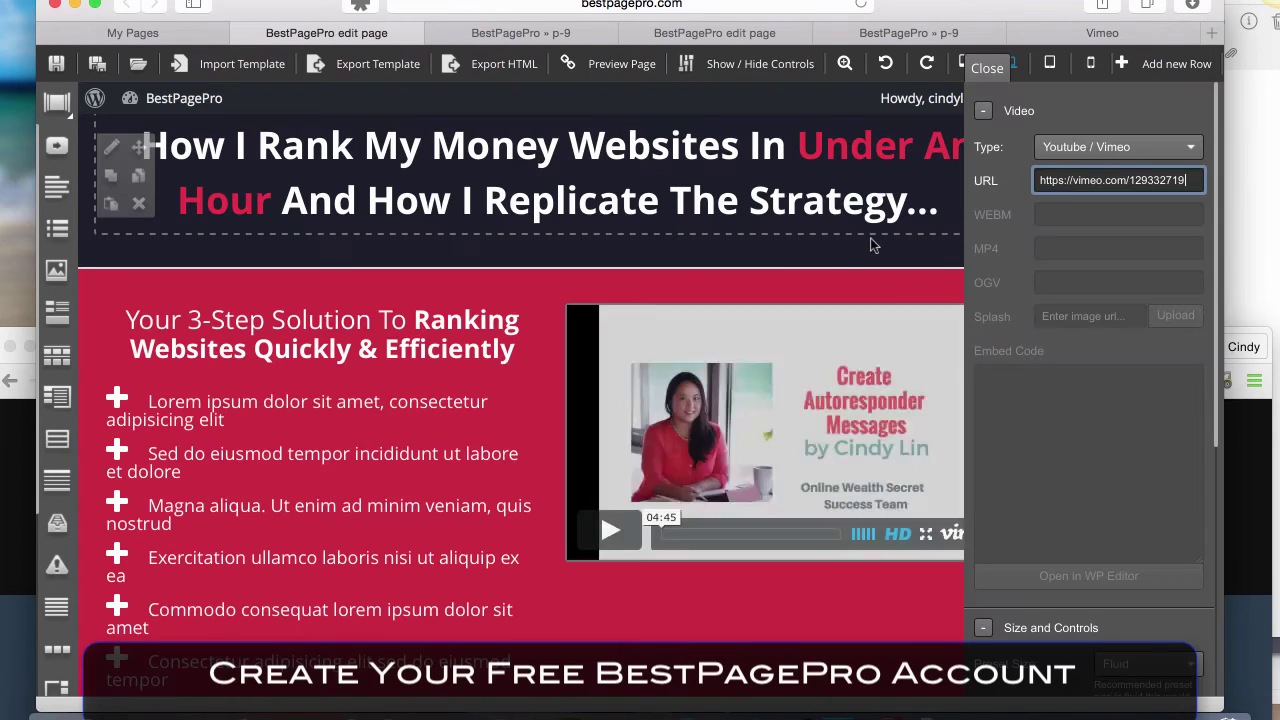
- Review the Dark page and bring up the template loader again
{"action": "scroll", "coordinate": [870, 245], "scroll_direction": "down", "scroll_amount": 5}
{"action": "scroll", "coordinate": [870, 245], "scroll_direction": "down", "scroll_amount": 1}
{"action": "scroll", "coordinate": [870, 245], "scroll_direction": "up", "scroll_amount": 6}
{"action": "scroll", "coordinate": [690, 547], "scroll_direction": "down", "scroll_amount": 3}
{"action": "scroll", "coordinate": [690, 547], "scroll_direction": "down", "scroll_amount": 2}
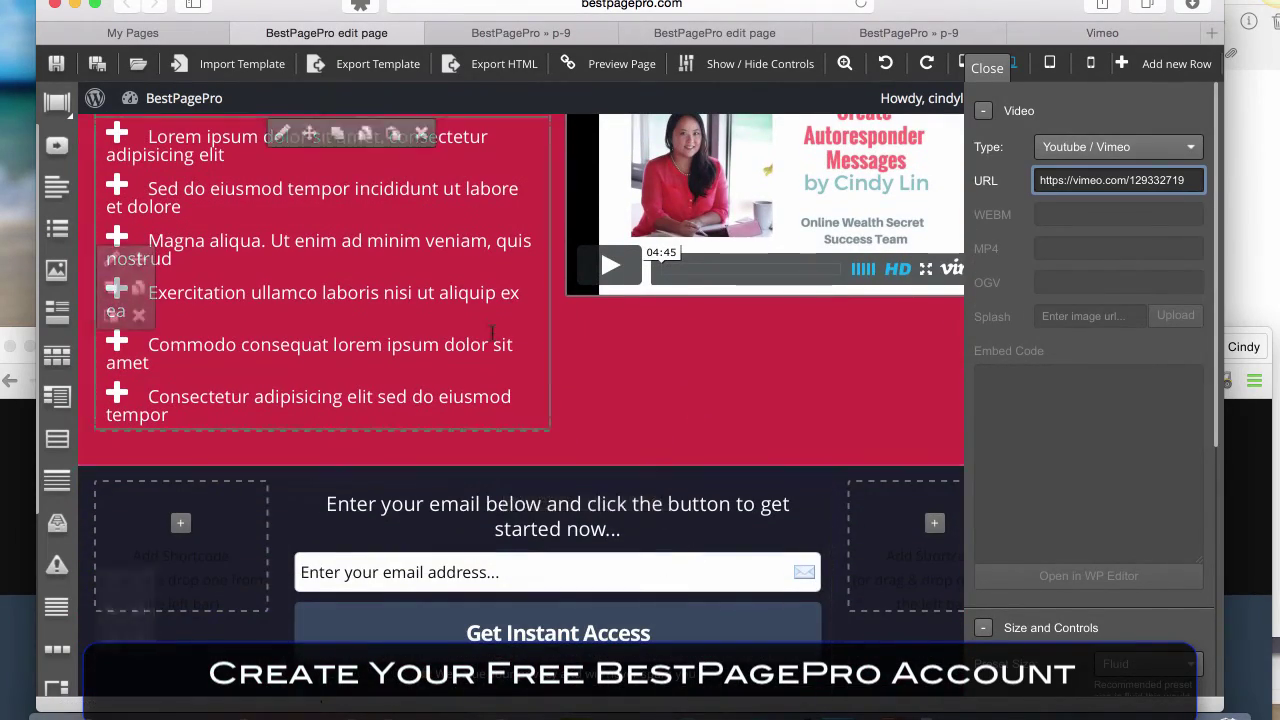
{"action": "scroll", "coordinate": [567, 158], "scroll_direction": "up", "scroll_amount": 5}
{"action": "scroll", "coordinate": [567, 158], "scroll_direction": "down", "scroll_amount": 1}
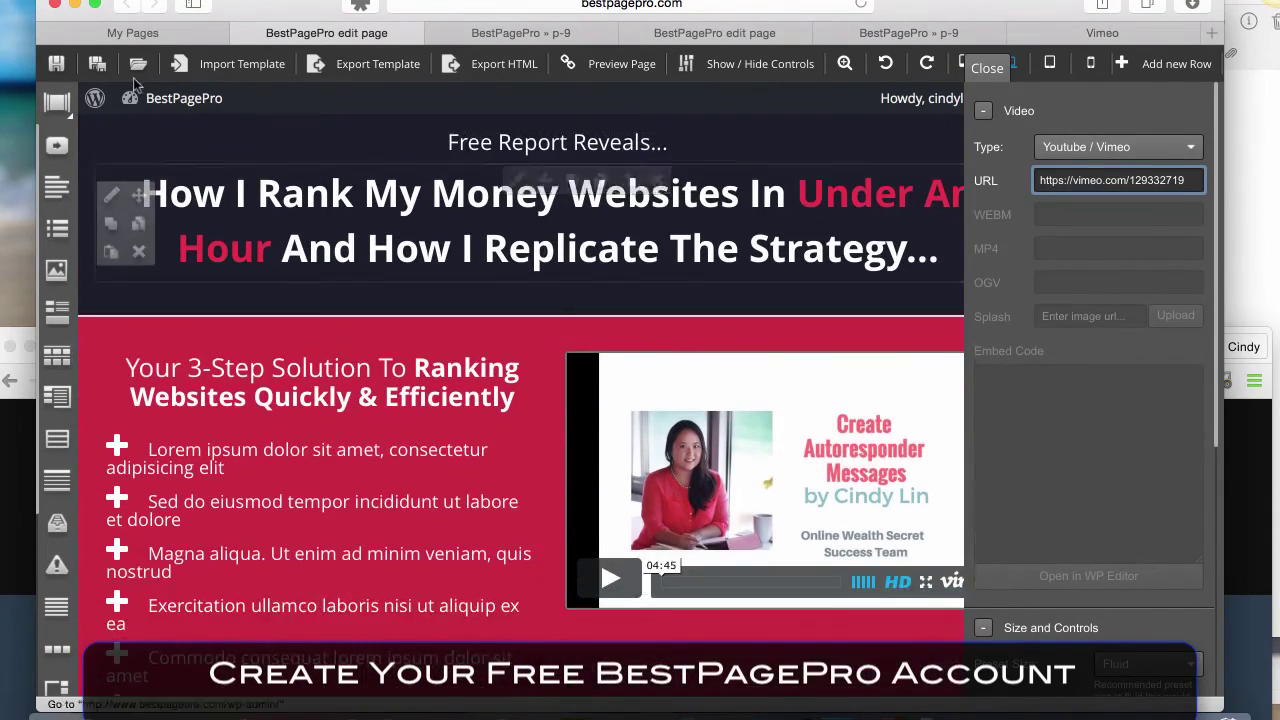
{"action": "left_click", "coordinate": [57, 64]}
- Load the High Converter Lead Page template and insert its image from the Media Library
{"action": "left_click", "coordinate": [783, 365]}
{"action": "left_click", "coordinate": [700, 497]}
{"action": "left_click", "coordinate": [845, 422]}
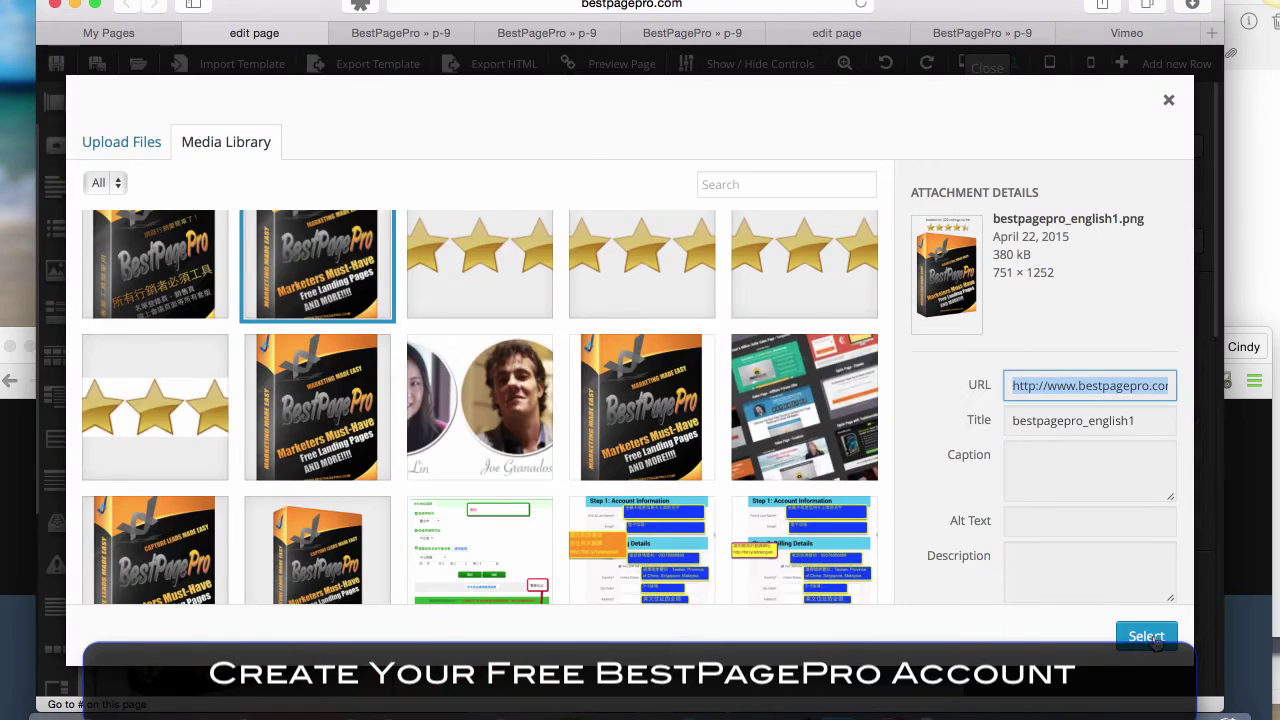
{"action": "left_click", "coordinate": [1146, 636]}
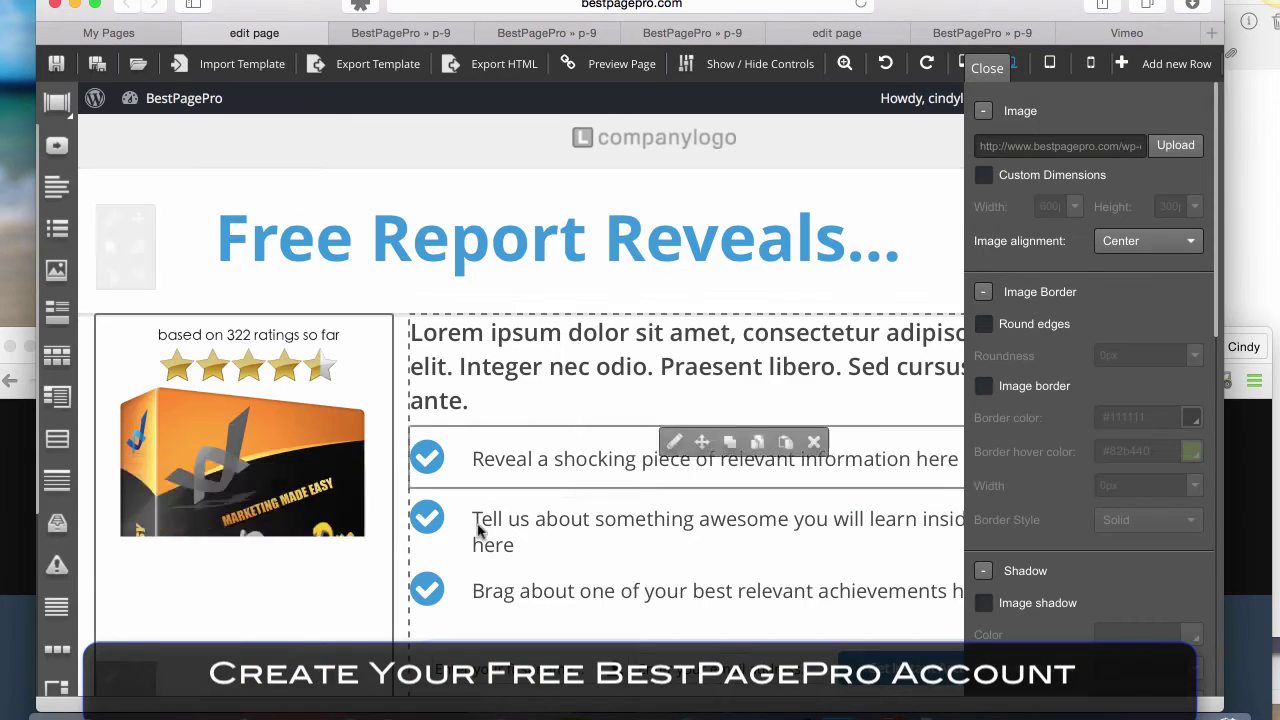
{"action": "scroll", "coordinate": [463, 528], "scroll_direction": "down", "scroll_amount": 3}
{"action": "mouse_move", "coordinate": [676, 503]}
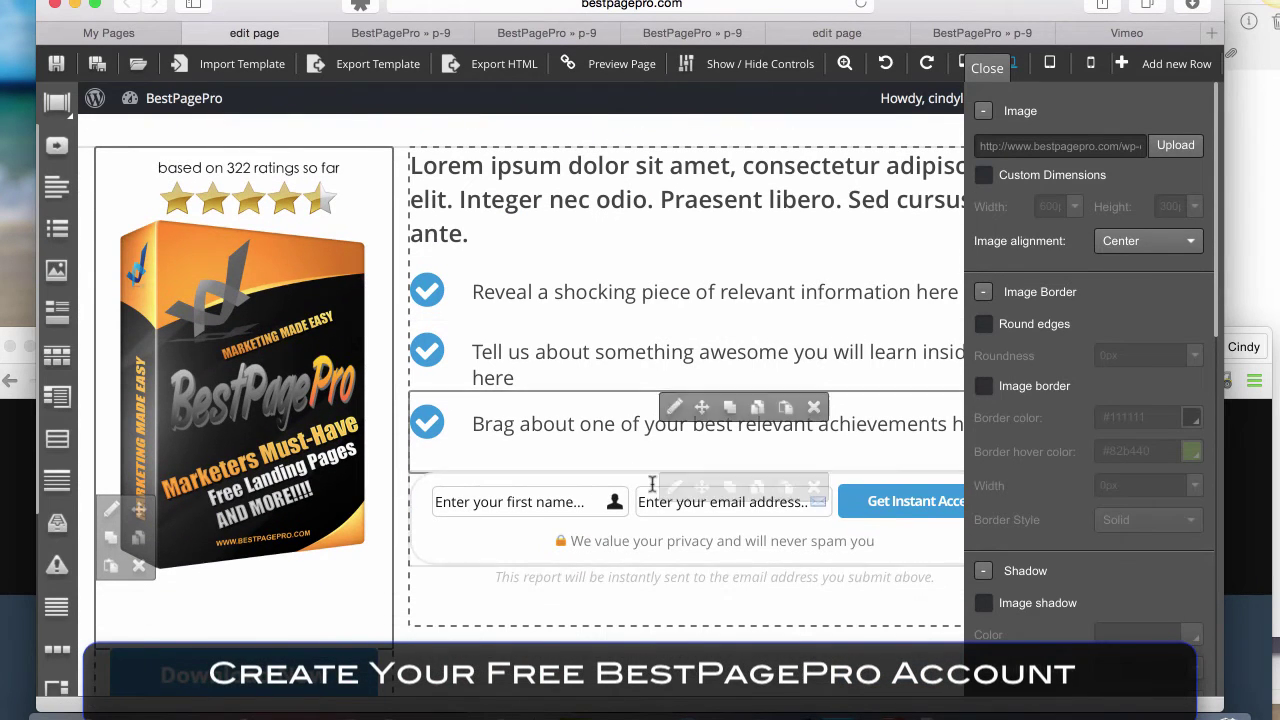
- Enable Two Step on the opt-in form so it shows a Click to Learn More button
{"action": "left_click", "coordinate": [674, 489]}
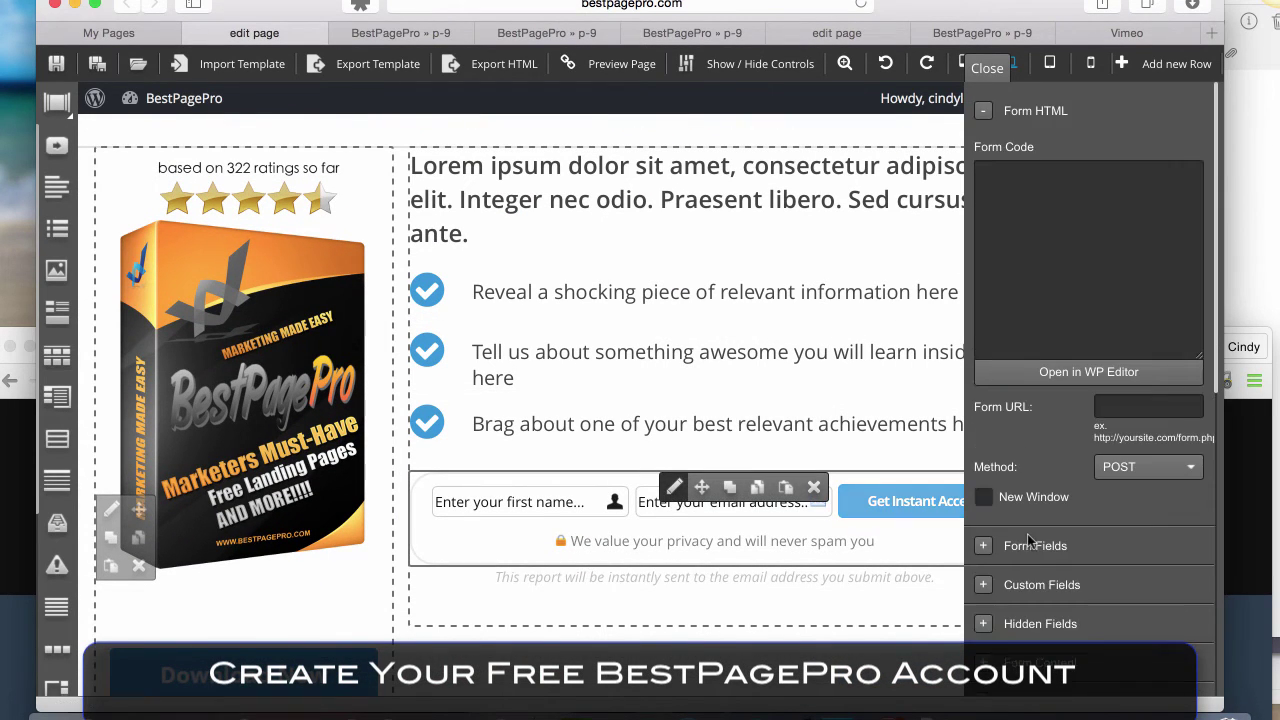
{"action": "scroll", "coordinate": [1000, 470], "scroll_direction": "down", "scroll_amount": 3}
{"action": "scroll", "coordinate": [1028, 540], "scroll_direction": "down", "scroll_amount": 5}
{"action": "scroll", "coordinate": [1028, 540], "scroll_direction": "down", "scroll_amount": 3}
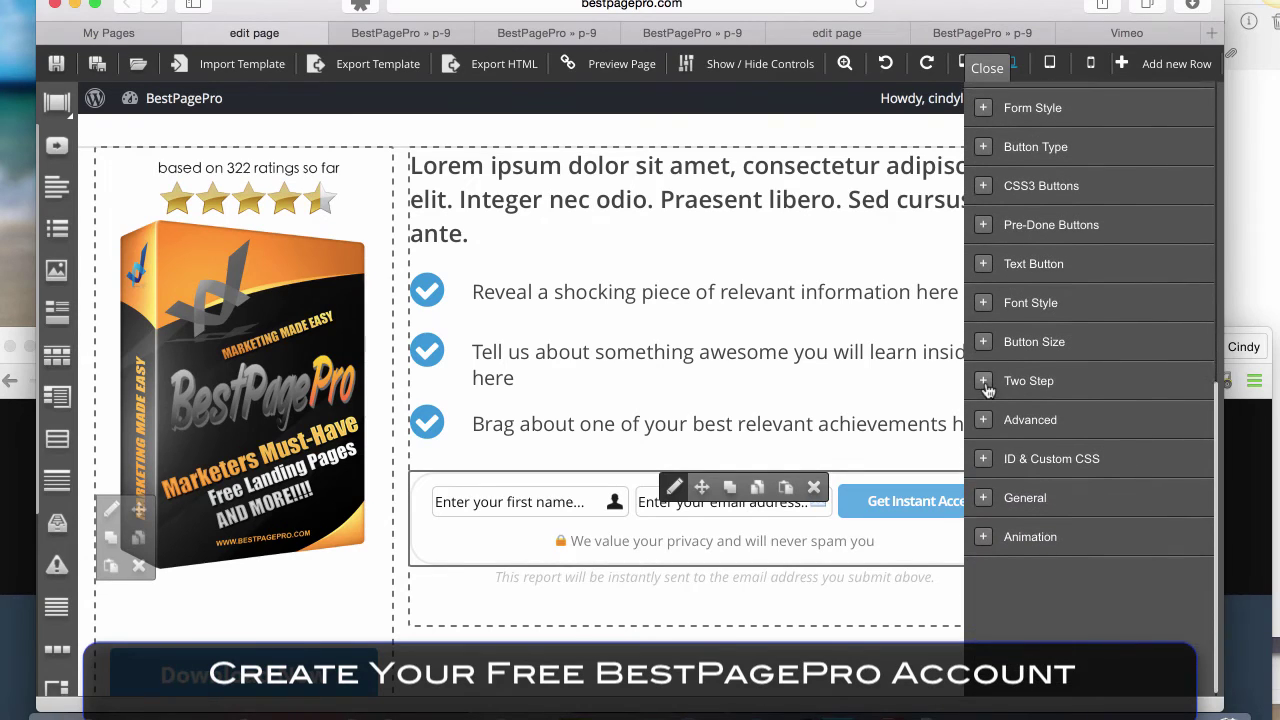
{"action": "left_click", "coordinate": [984, 380]}
{"action": "left_click", "coordinate": [985, 413]}
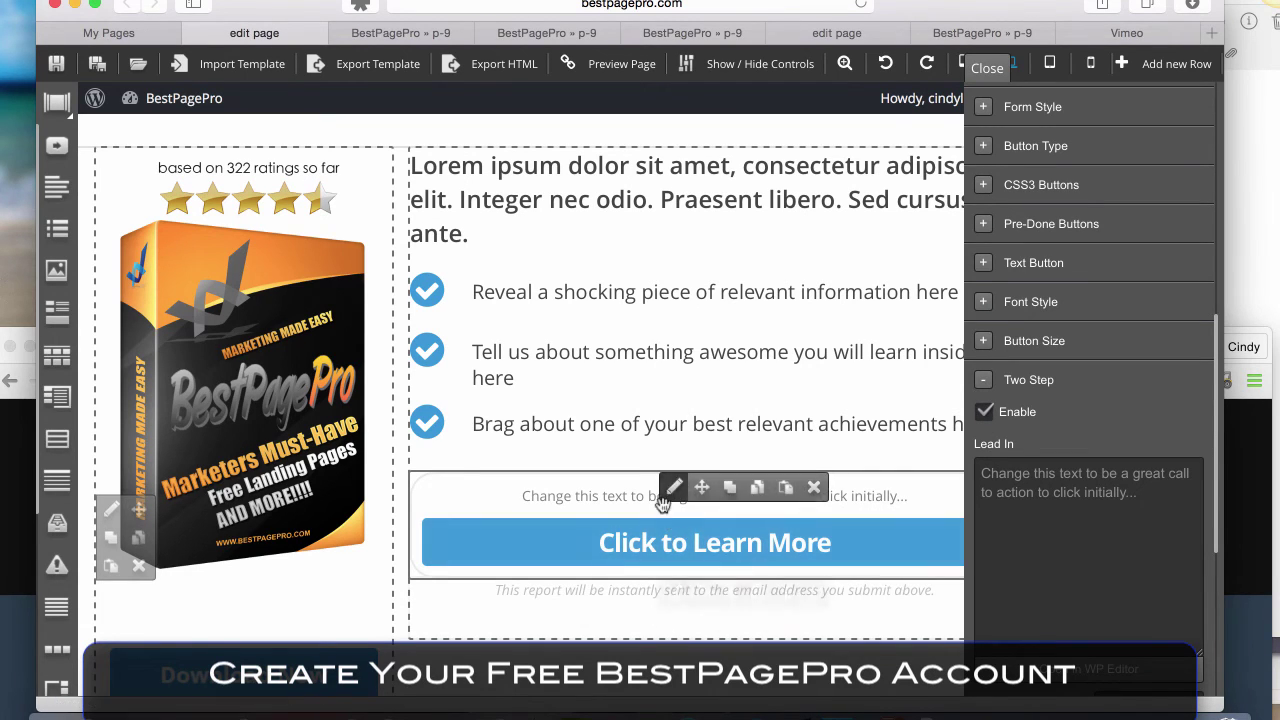
{"action": "scroll", "coordinate": [1020, 285], "scroll_direction": "up", "scroll_amount": 5}
{"action": "scroll", "coordinate": [1020, 285], "scroll_direction": "up", "scroll_amount": 2}
{"action": "scroll", "coordinate": [1018, 295], "scroll_direction": "down", "scroll_amount": 2}
{"action": "scroll", "coordinate": [1015, 302], "scroll_direction": "down", "scroll_amount": 1}
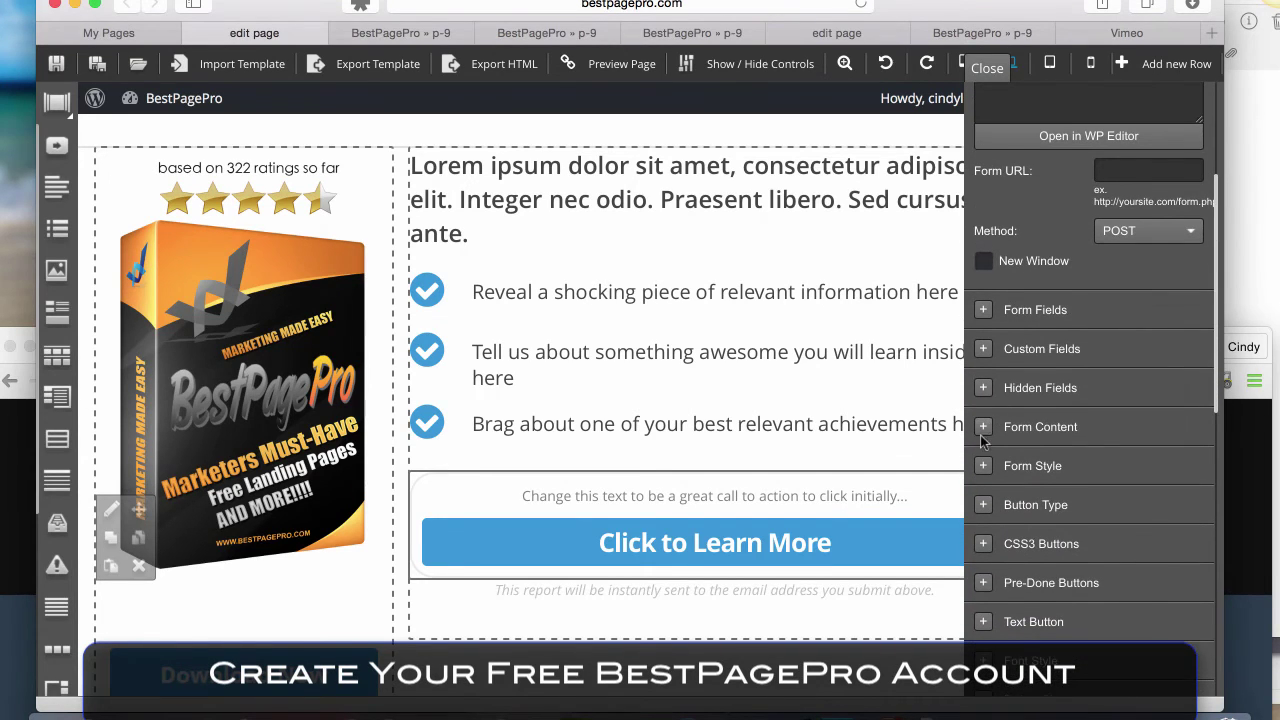
{"action": "scroll", "coordinate": [986, 380], "scroll_direction": "down", "scroll_amount": 5}
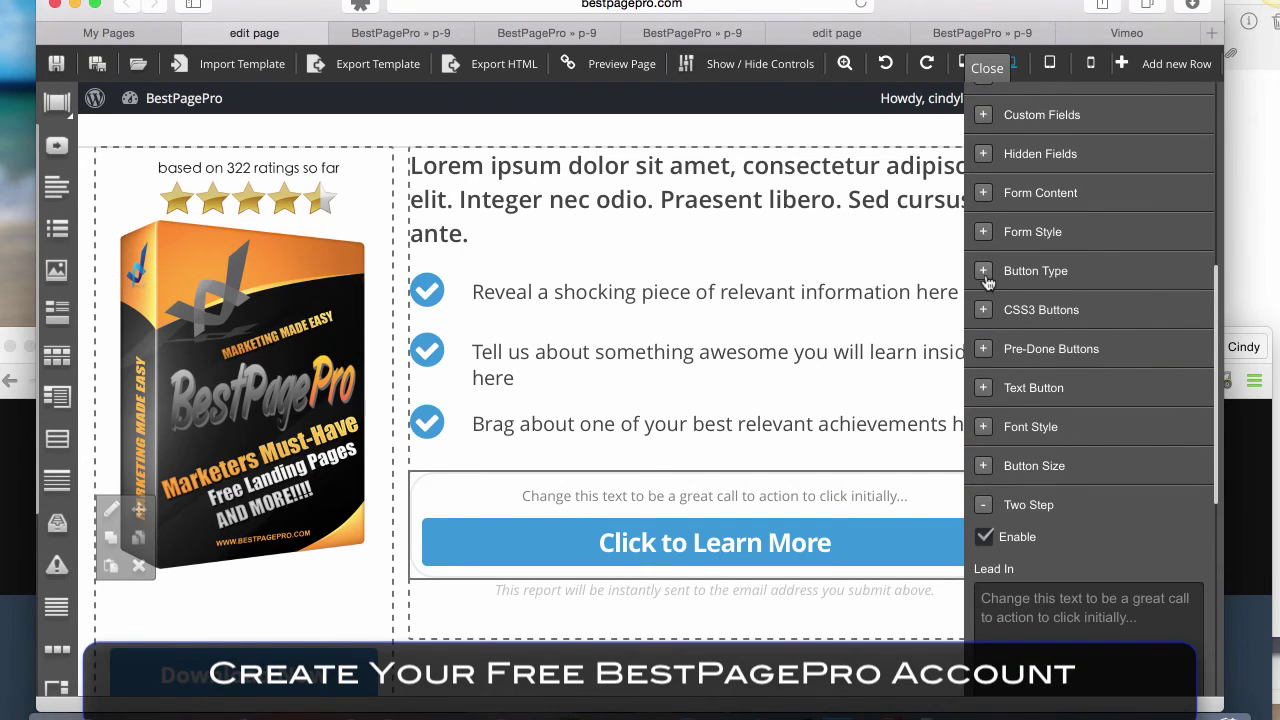
- Set the two-step button type to a pre-done graphic after briefly trying CSS3
{"action": "left_click", "coordinate": [986, 275]}
{"action": "left_click", "coordinate": [1138, 310]}
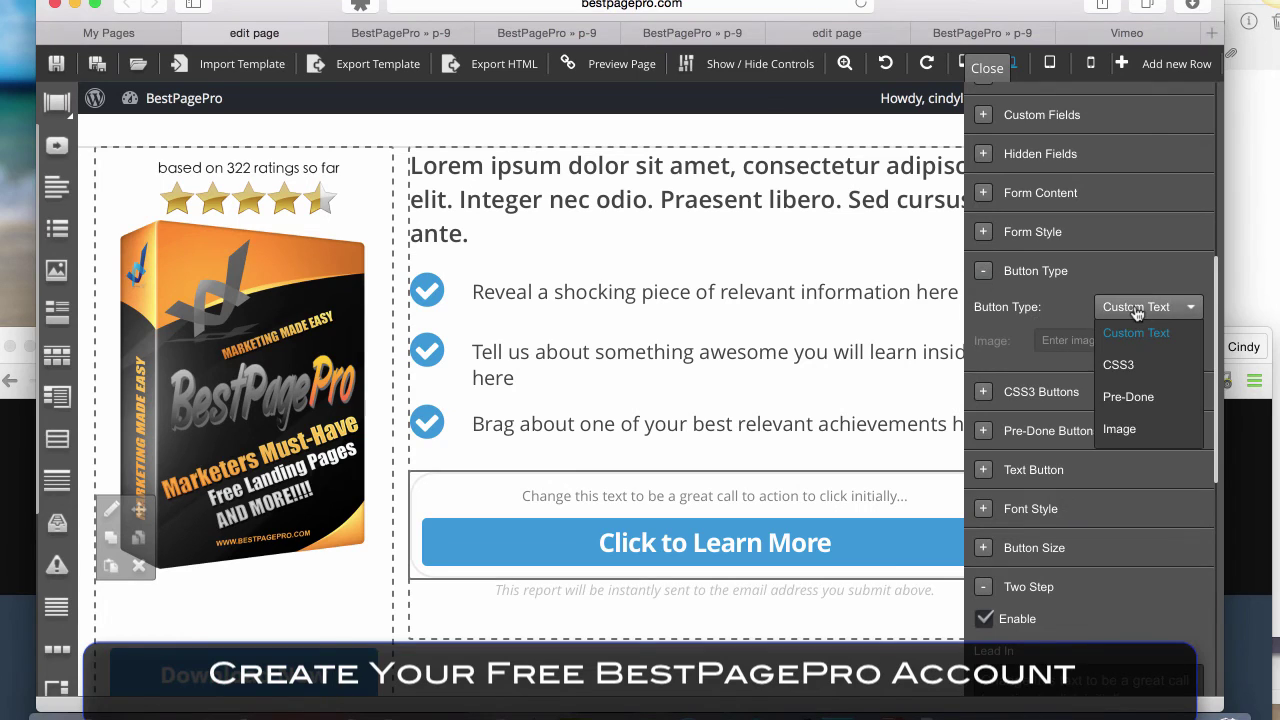
{"action": "left_click", "coordinate": [1138, 365]}
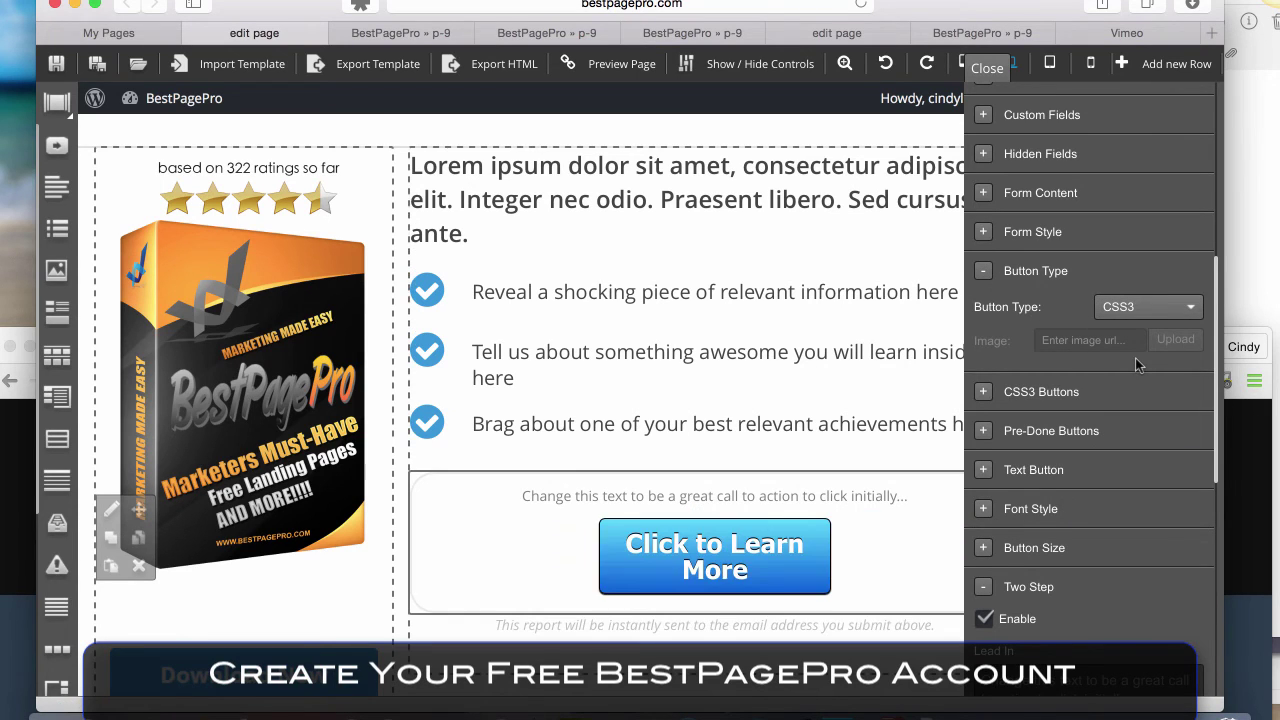
{"action": "left_click", "coordinate": [1138, 310]}
{"action": "left_click", "coordinate": [1140, 395]}
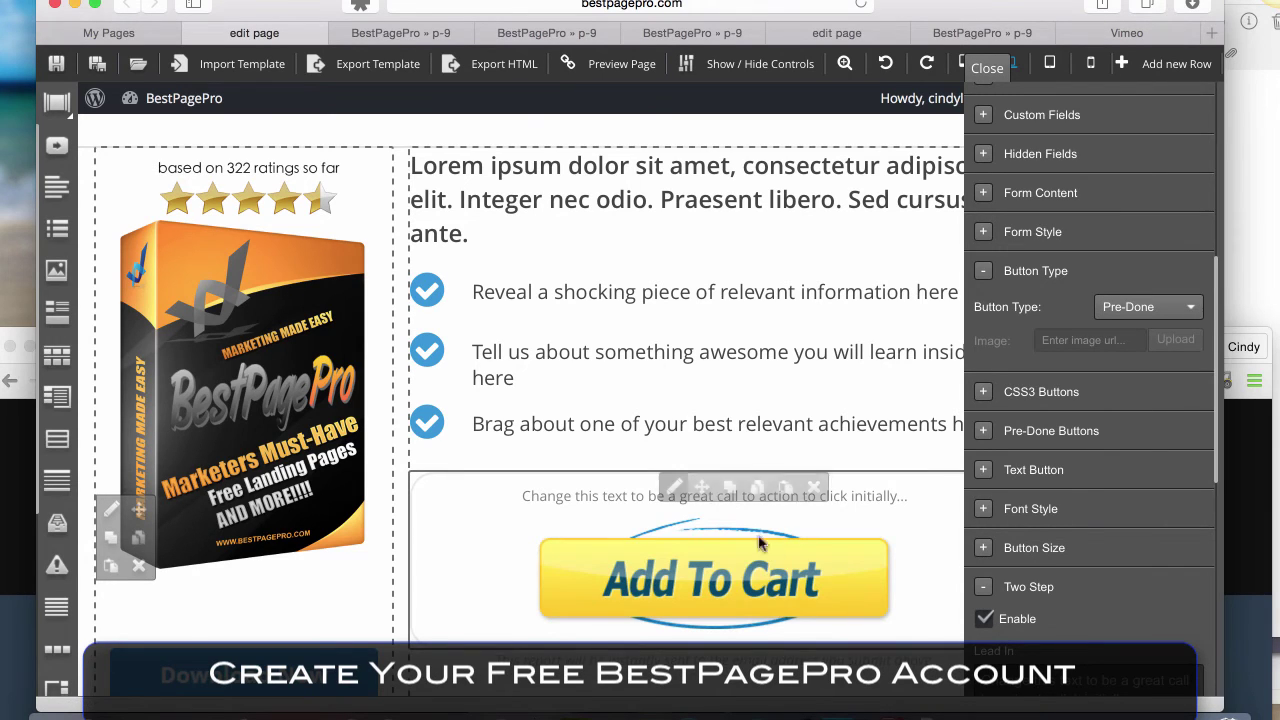
{"action": "left_click", "coordinate": [1126, 310]}
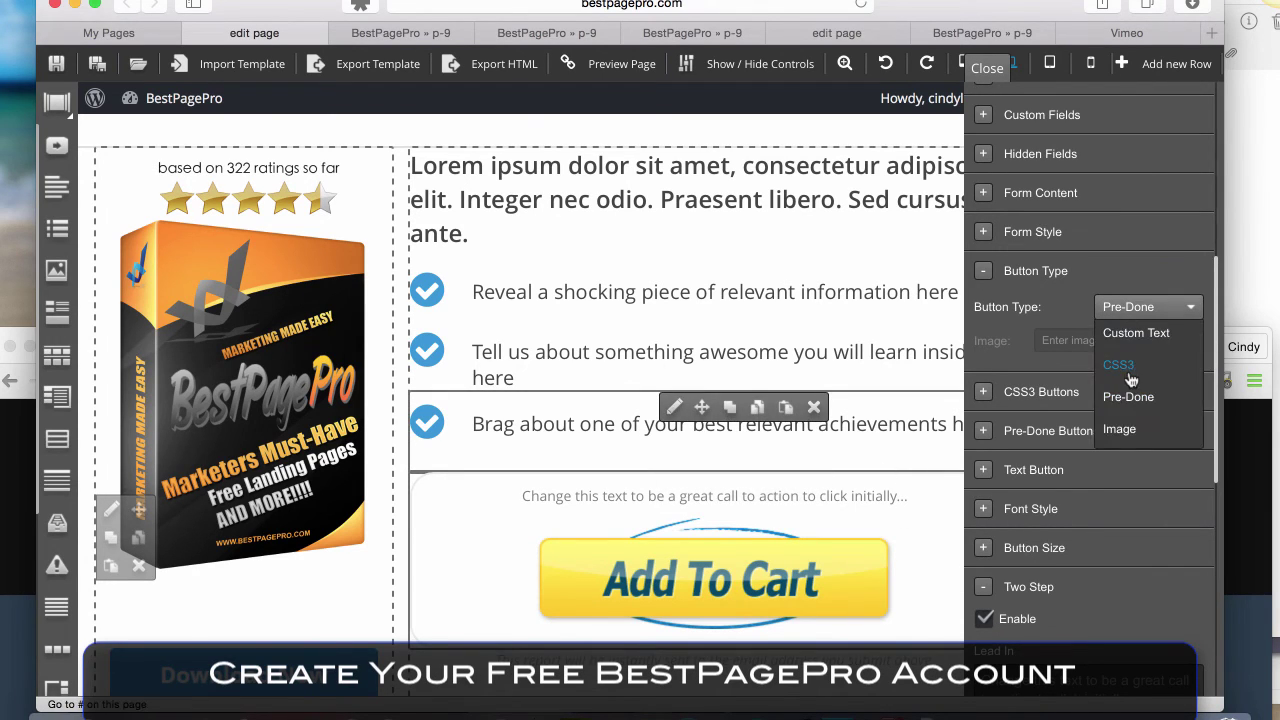
{"action": "left_click", "coordinate": [1130, 396]}
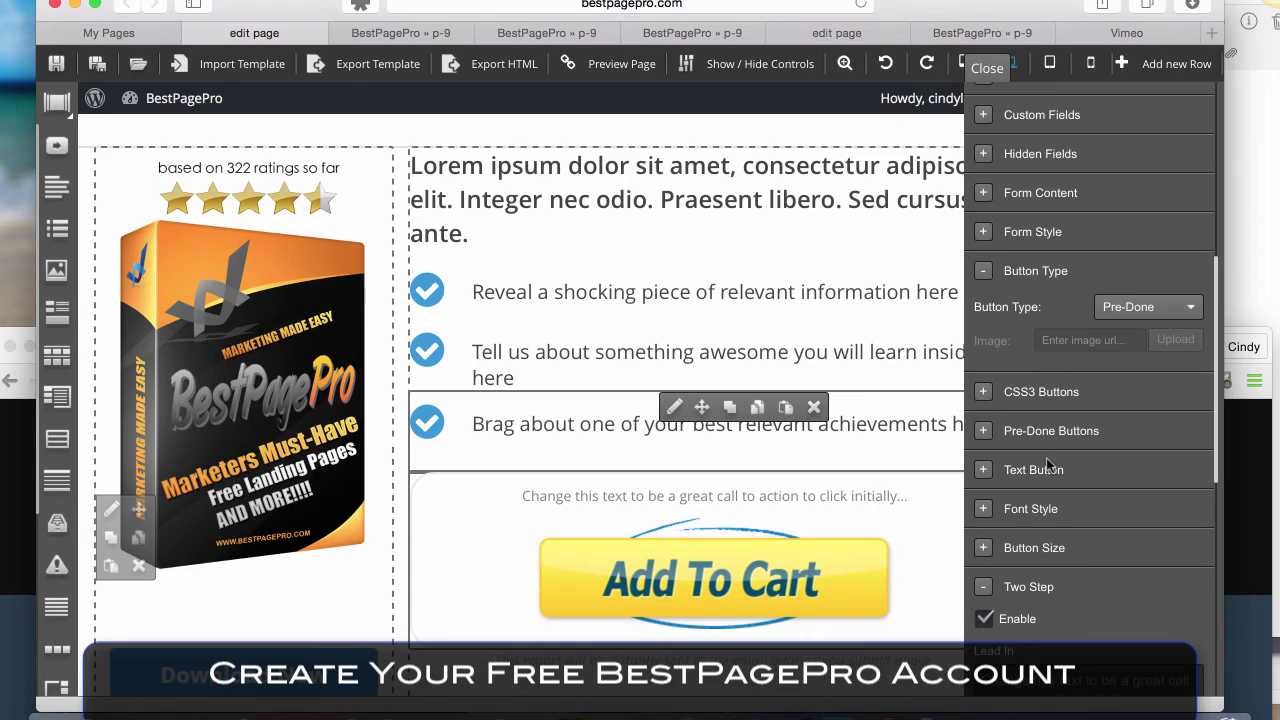
- Choose the gold Get Instant Access! design from the pre-done button list
{"action": "left_click", "coordinate": [984, 431]}
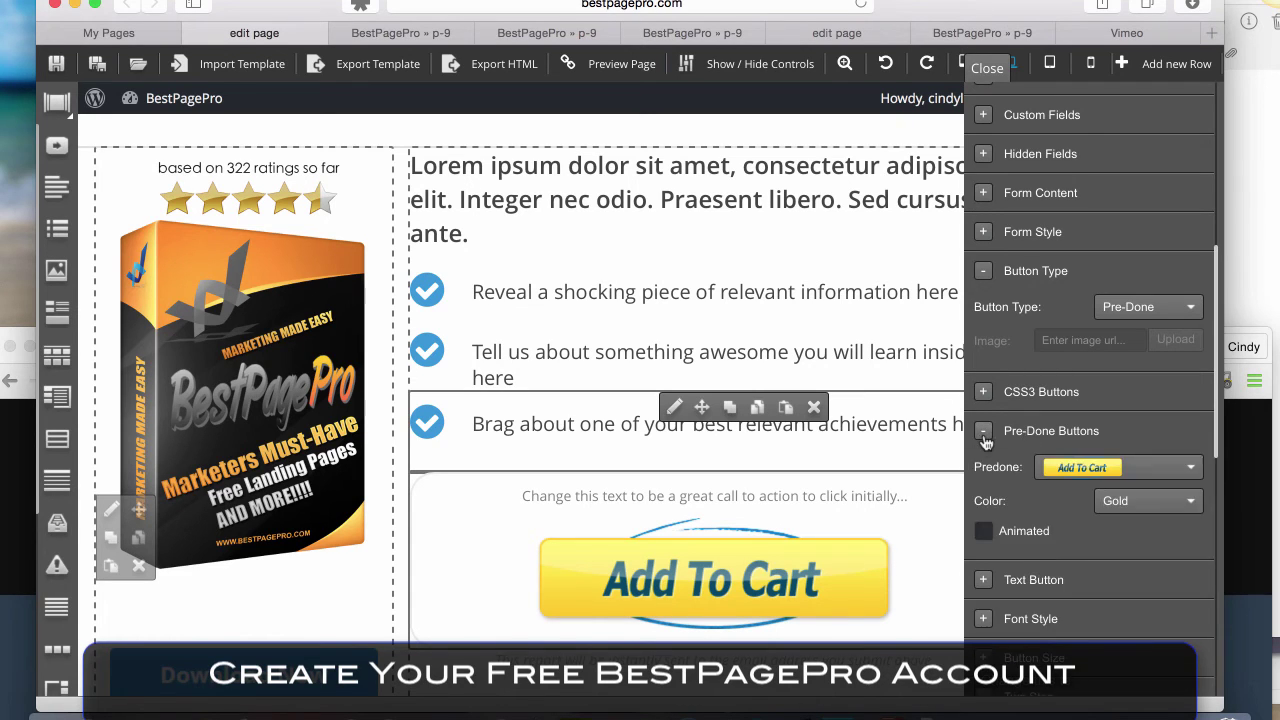
{"action": "scroll", "coordinate": [986, 443], "scroll_direction": "down", "scroll_amount": 3}
{"action": "left_click", "coordinate": [1106, 318]}
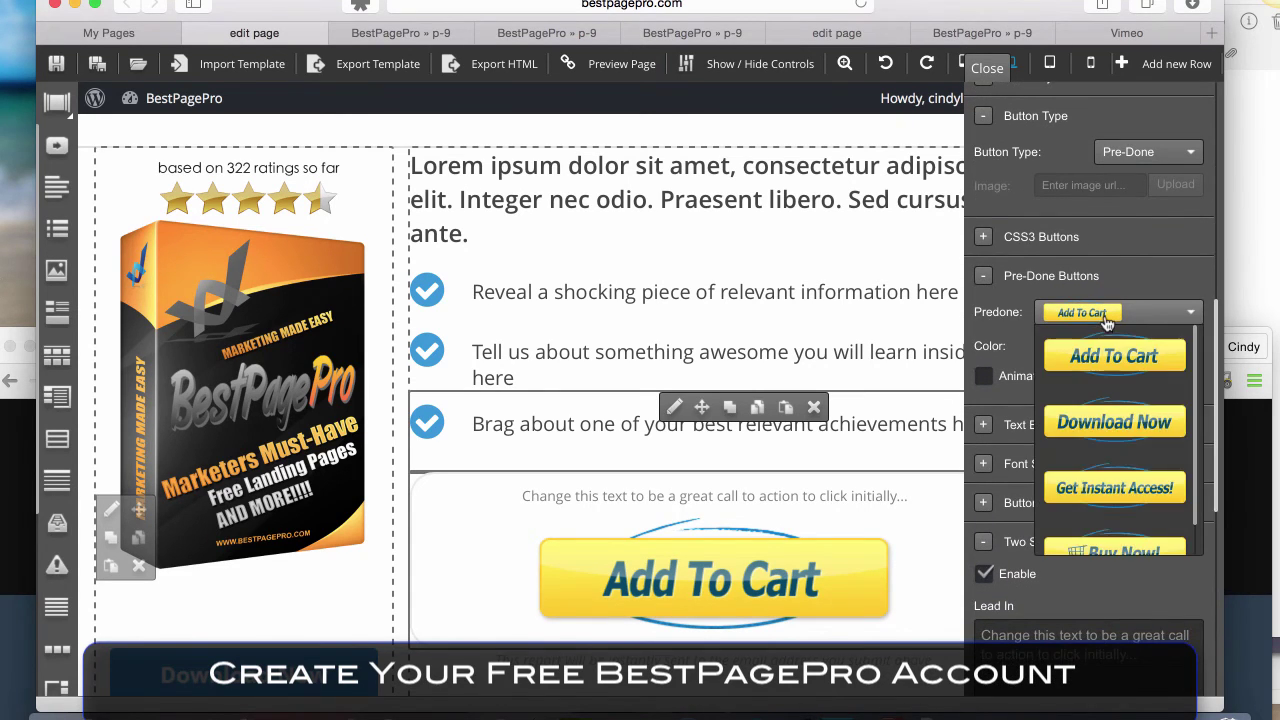
{"action": "left_click", "coordinate": [1100, 492]}
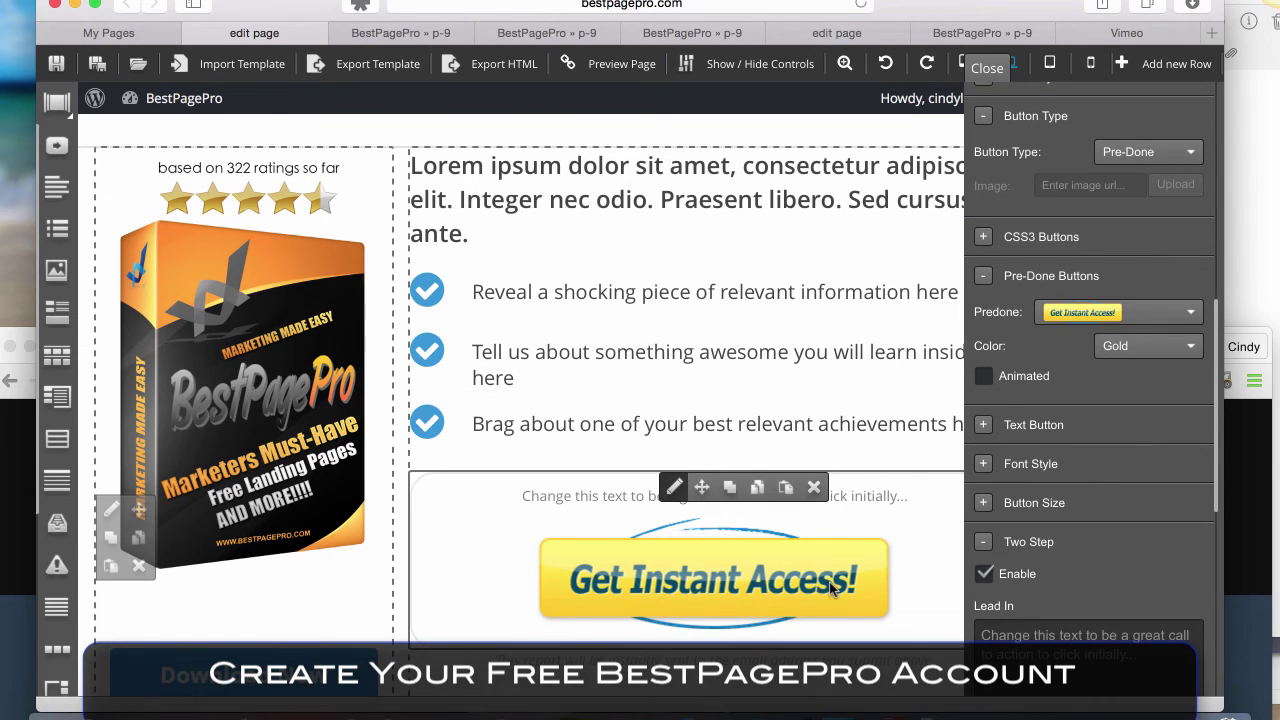
{"action": "scroll", "coordinate": [1092, 531], "scroll_direction": "down", "scroll_amount": 4}
{"action": "scroll", "coordinate": [1092, 531], "scroll_direction": "down", "scroll_amount": 3}
{"action": "scroll", "coordinate": [1092, 531], "scroll_direction": "up", "scroll_amount": 8}
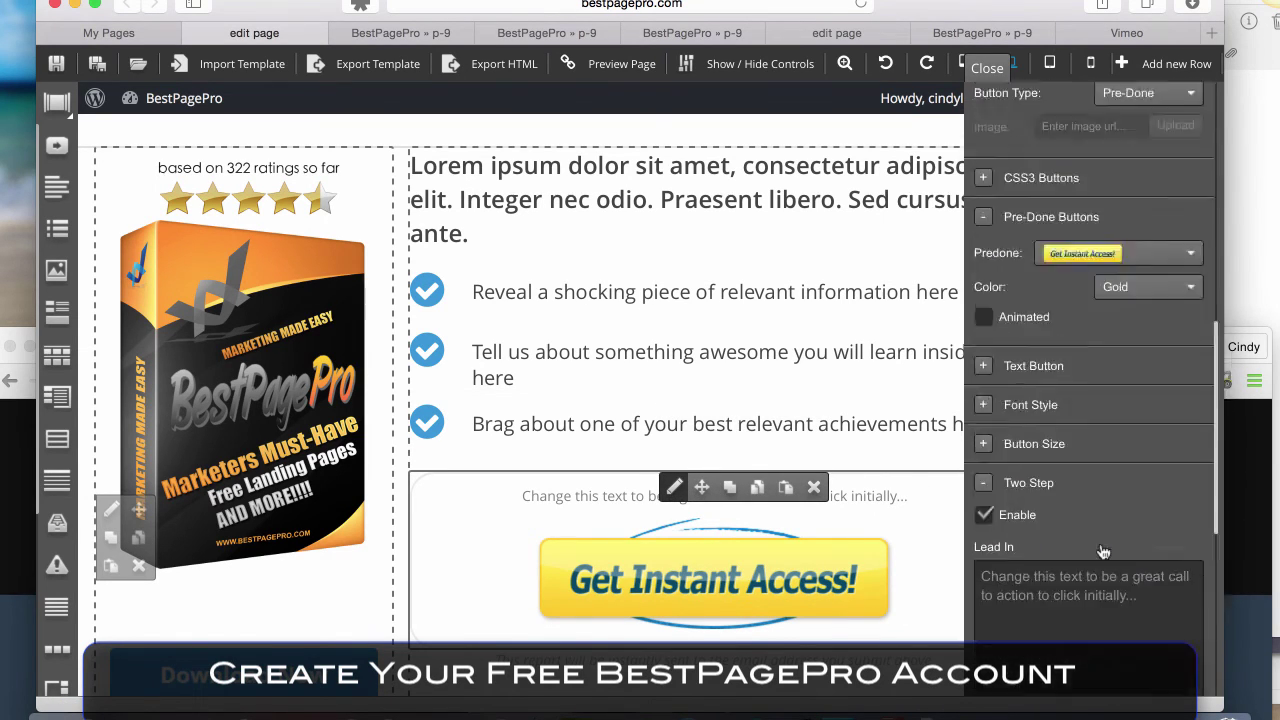
{"action": "scroll", "coordinate": [980, 380], "scroll_direction": "up", "scroll_amount": 7}
{"action": "scroll", "coordinate": [975, 376], "scroll_direction": "up", "scroll_amount": 2}
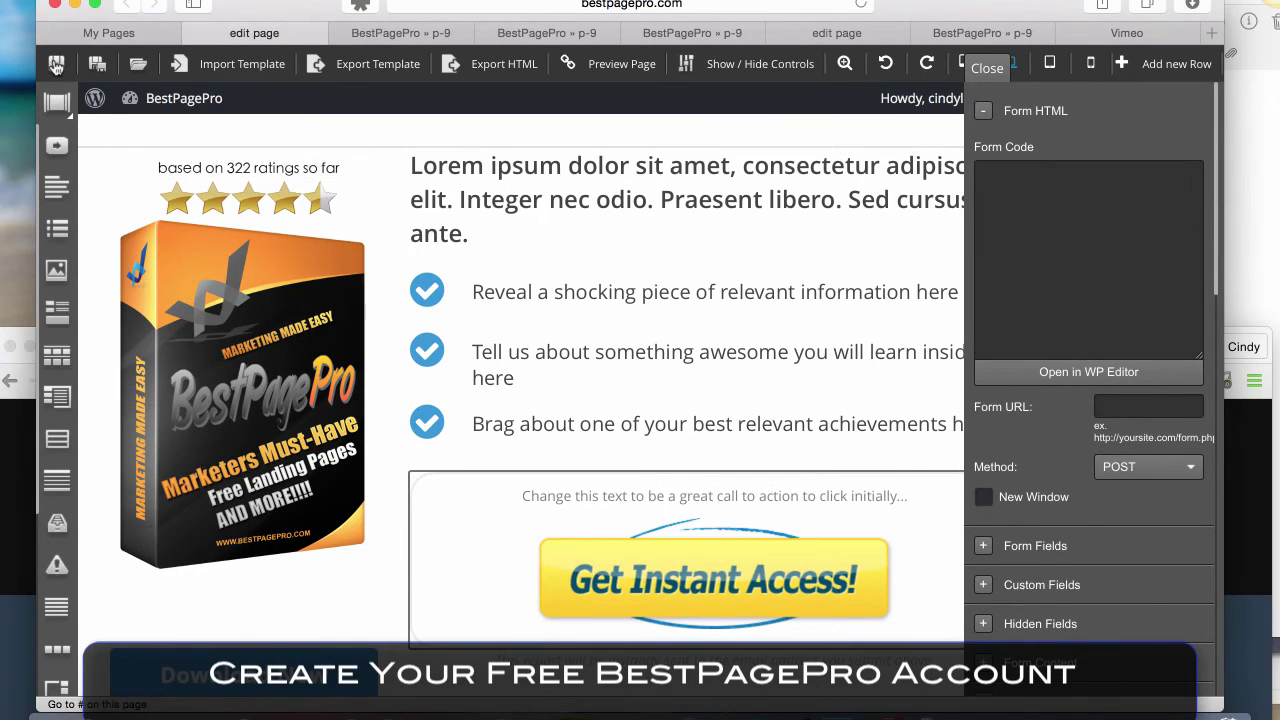
- Preview the lead page and click Get Instant Access to reveal the name and email fields
{"action": "left_click", "coordinate": [611, 68]}
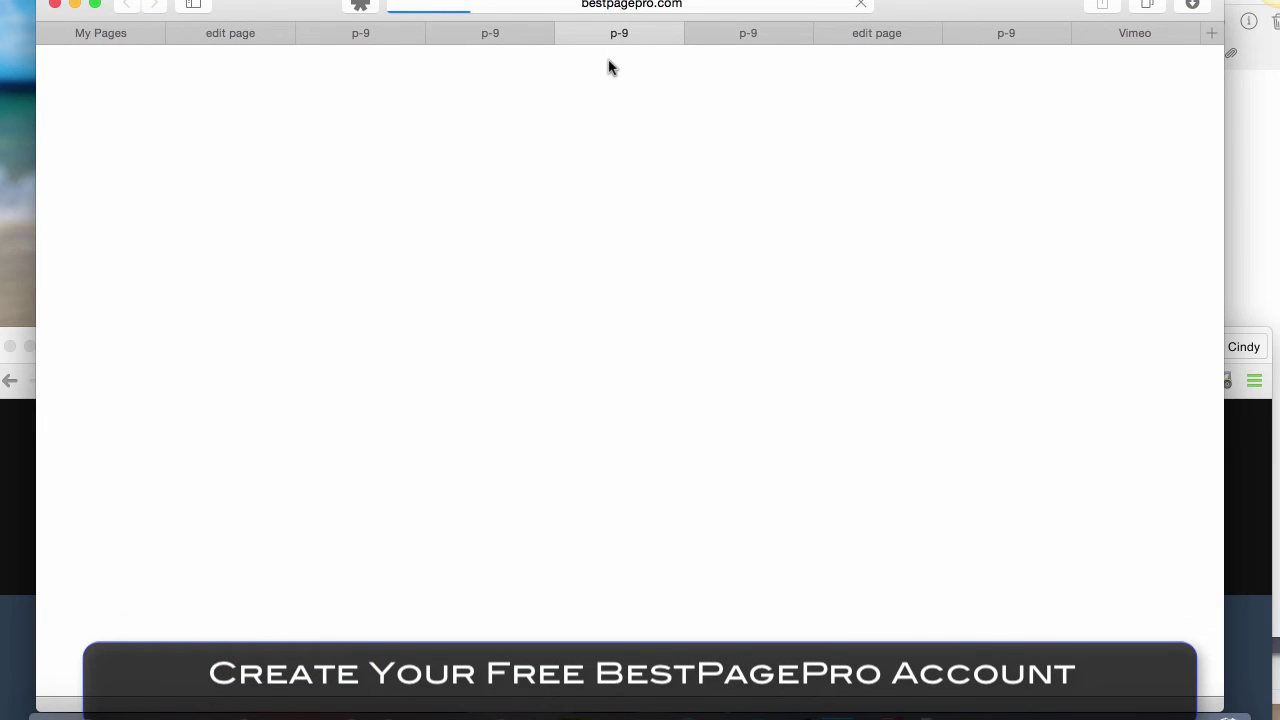
{"action": "scroll", "coordinate": [558, 384], "scroll_direction": "down", "scroll_amount": 3}
{"action": "scroll", "coordinate": [558, 384], "scroll_direction": "down", "scroll_amount": 2}
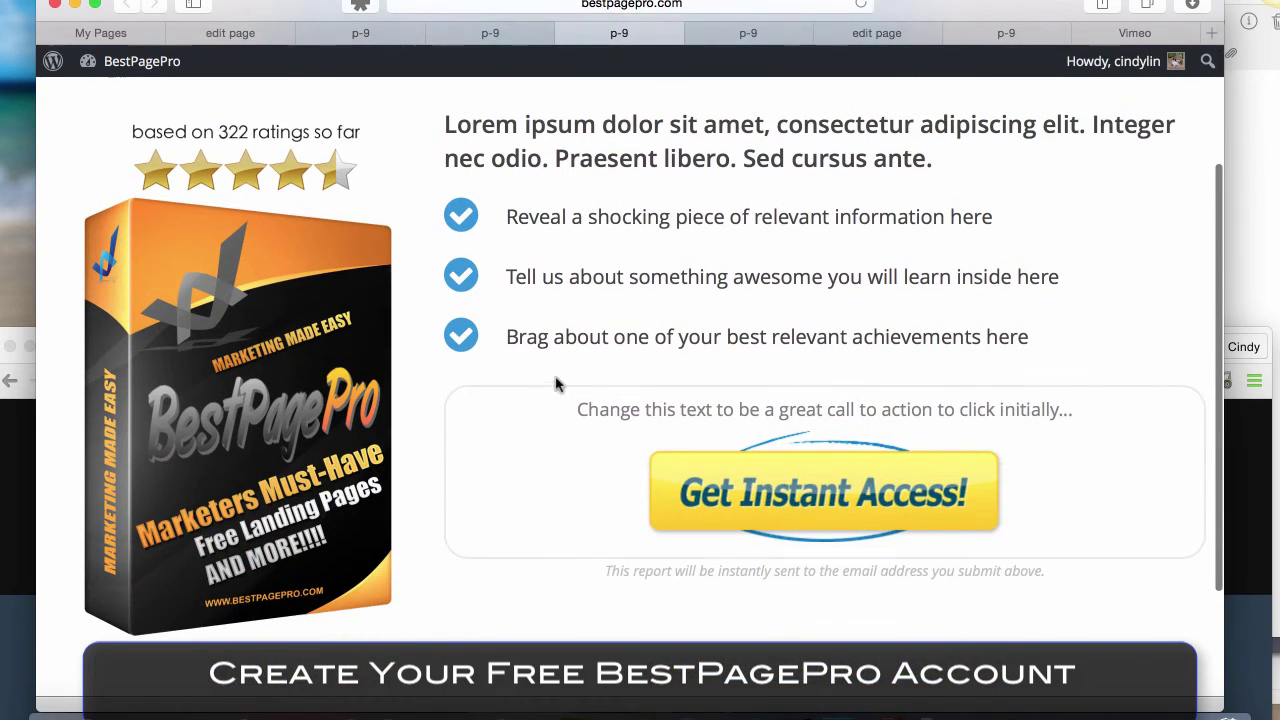
{"action": "left_click", "coordinate": [818, 500]}
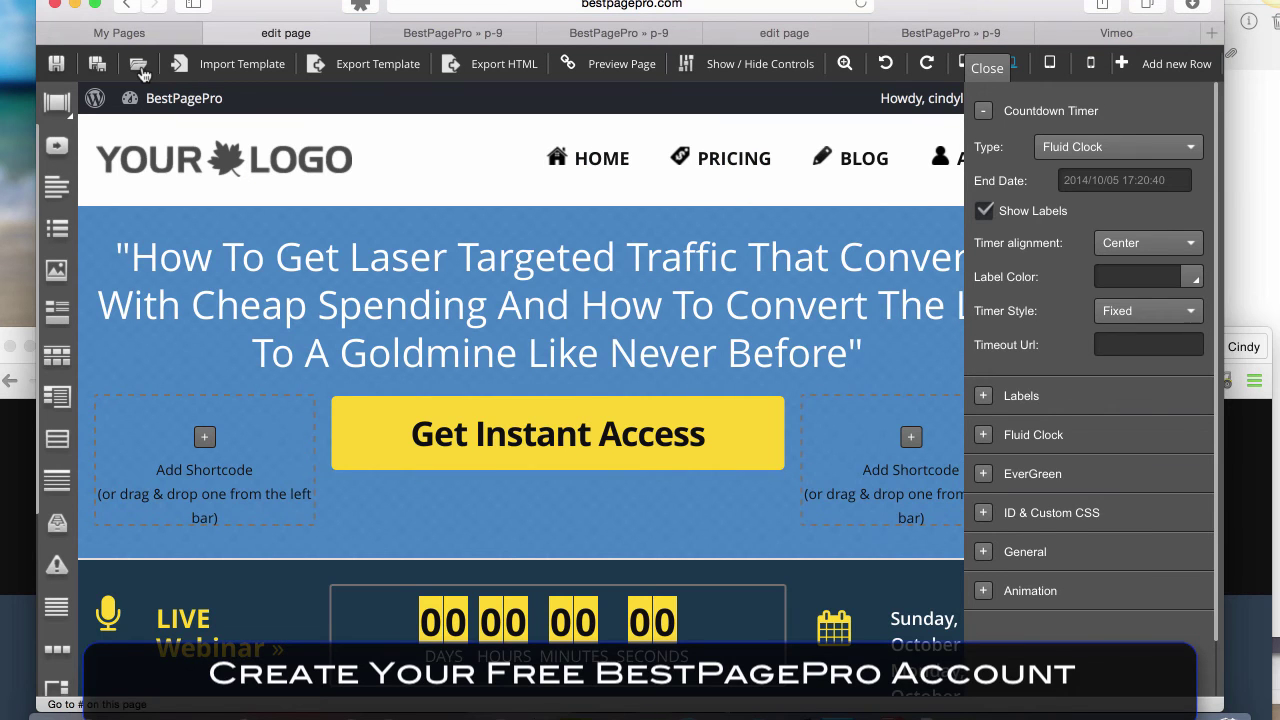
{"action": "left_click", "coordinate": [140, 66]}
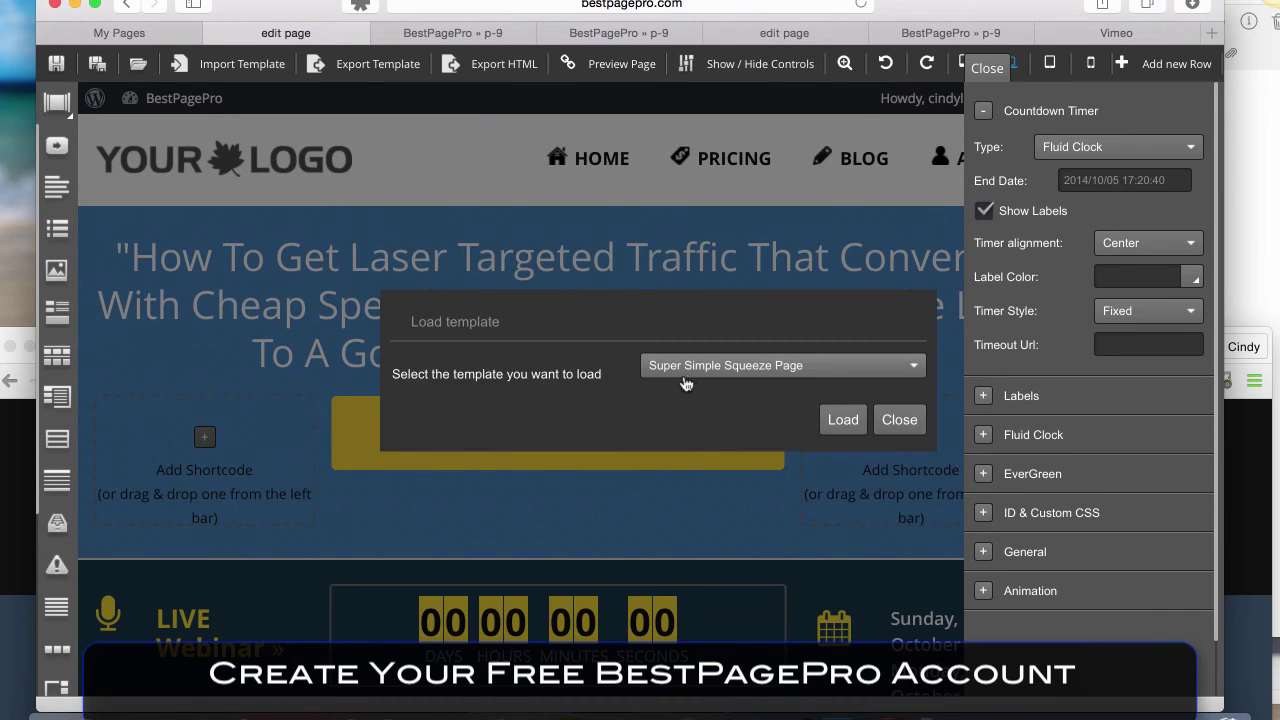
{"action": "left_click", "coordinate": [672, 369]}
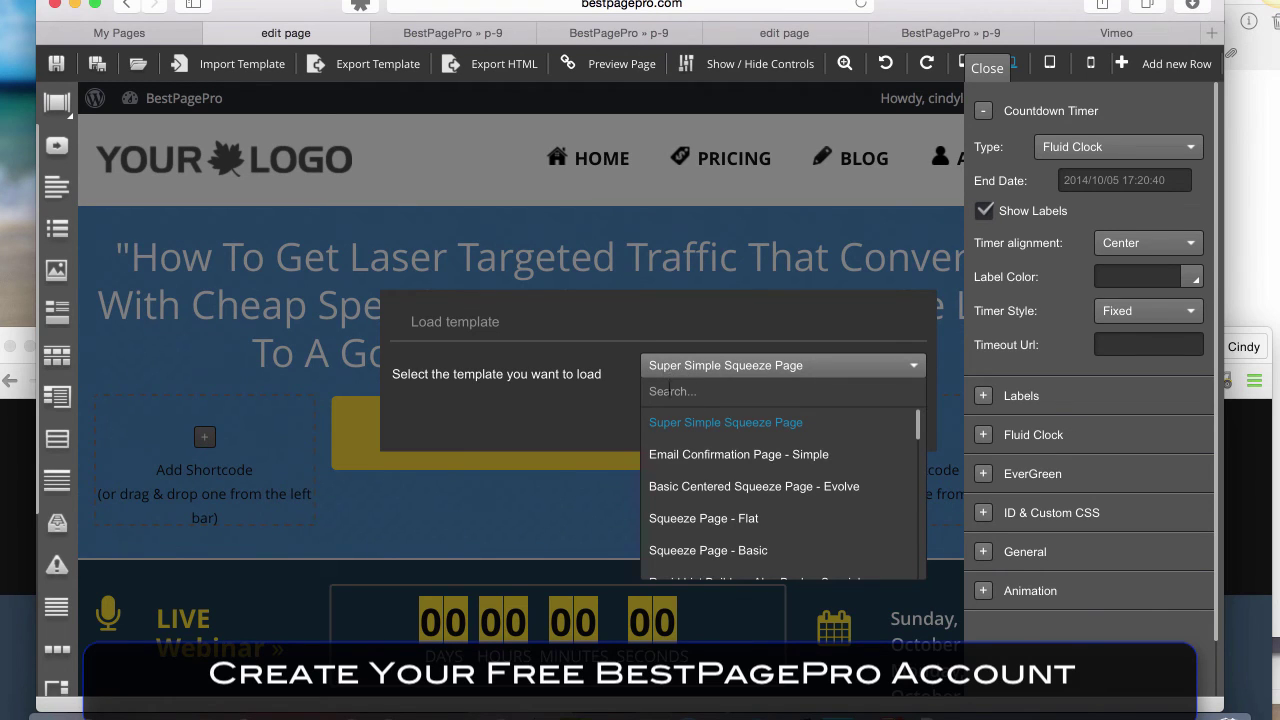
{"action": "type", "text": "webinar"}
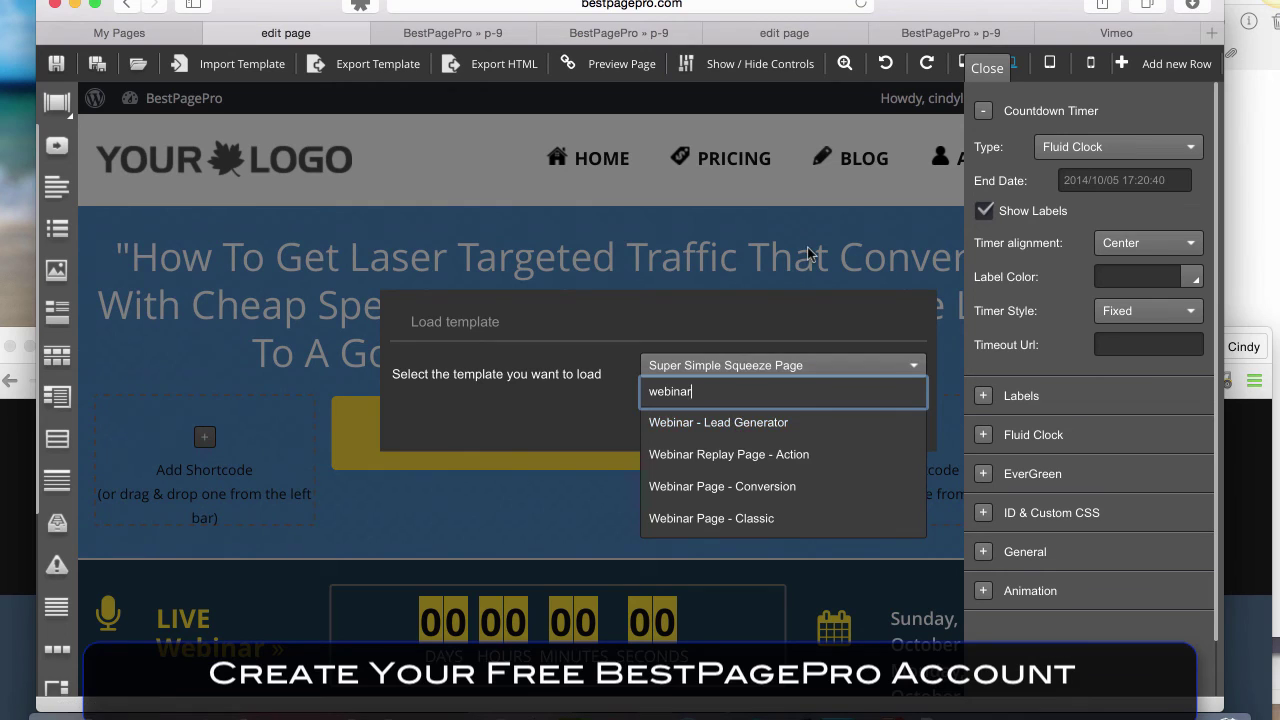
{"action": "left_click", "coordinate": [811, 255]}
{"action": "left_click", "coordinate": [905, 420]}
{"action": "scroll", "coordinate": [858, 484], "scroll_direction": "down", "scroll_amount": 5}
{"action": "scroll", "coordinate": [858, 484], "scroll_direction": "down", "scroll_amount": 2}
{"action": "scroll", "coordinate": [858, 484], "scroll_direction": "up", "scroll_amount": 7}
{"action": "scroll", "coordinate": [856, 482], "scroll_direction": "down", "scroll_amount": 1}
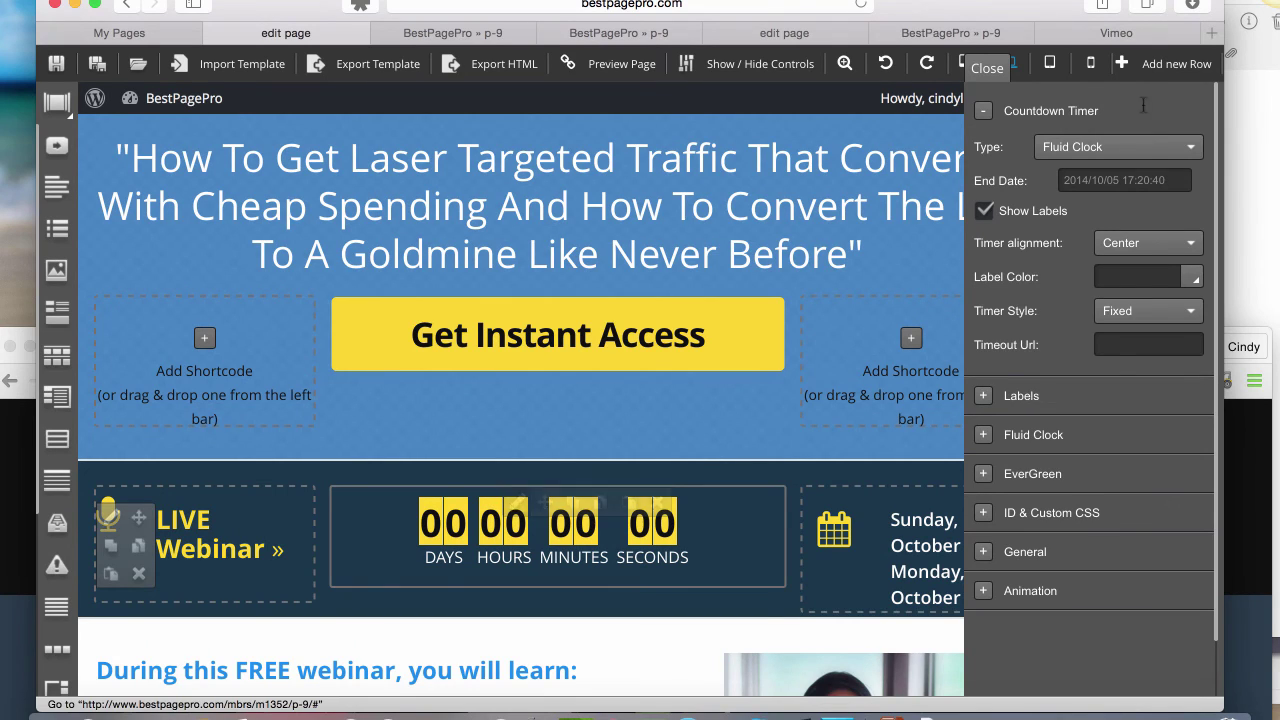
- Keep Fluid Clock, set end date 2015/11/11 00:00:00 -1000, and leave Timer Style Fixed
{"action": "left_click", "coordinate": [1110, 150]}
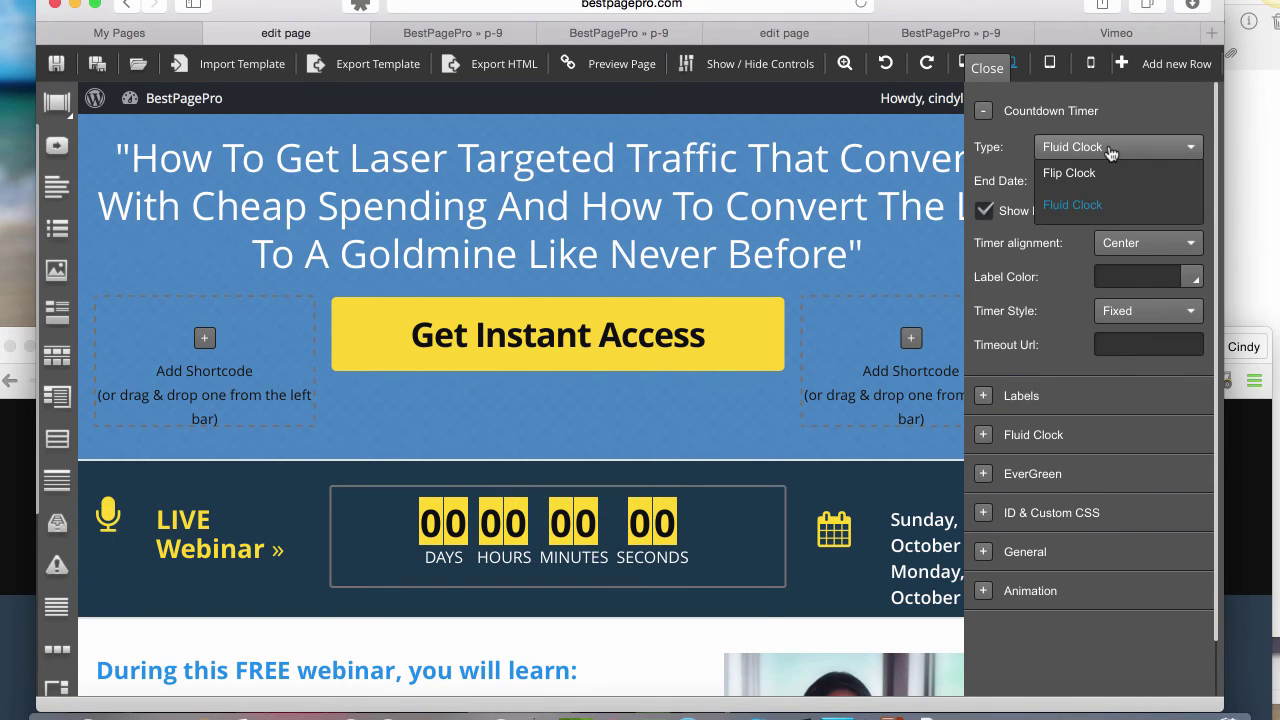
{"action": "left_click", "coordinate": [1080, 218]}
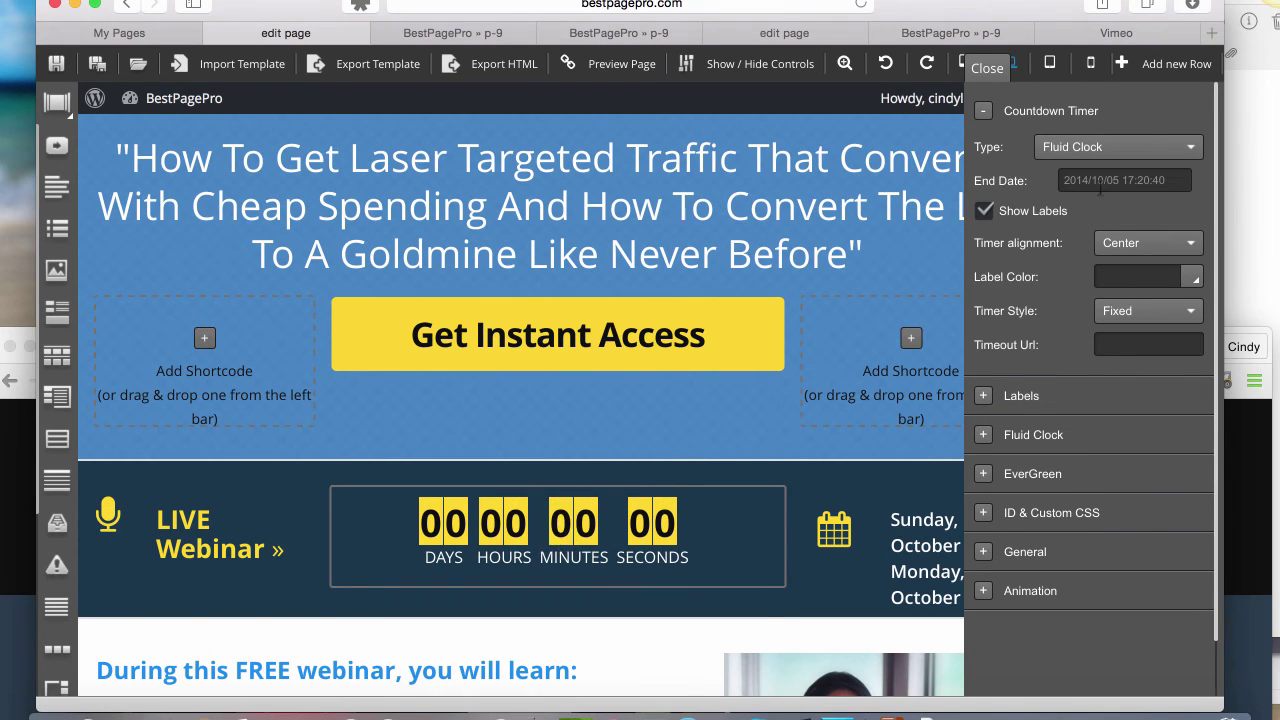
{"action": "left_click", "coordinate": [1092, 182]}
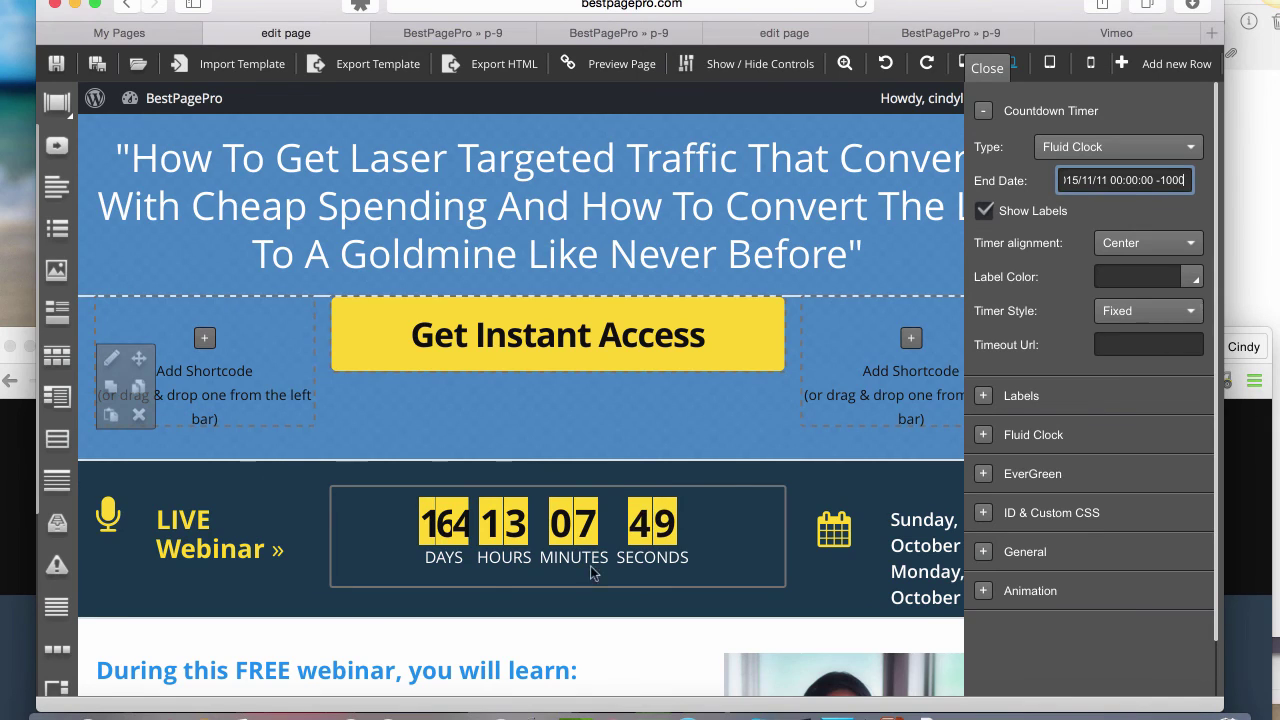
{"action": "left_click", "coordinate": [1130, 322]}
{"action": "left_click", "coordinate": [1127, 363]}
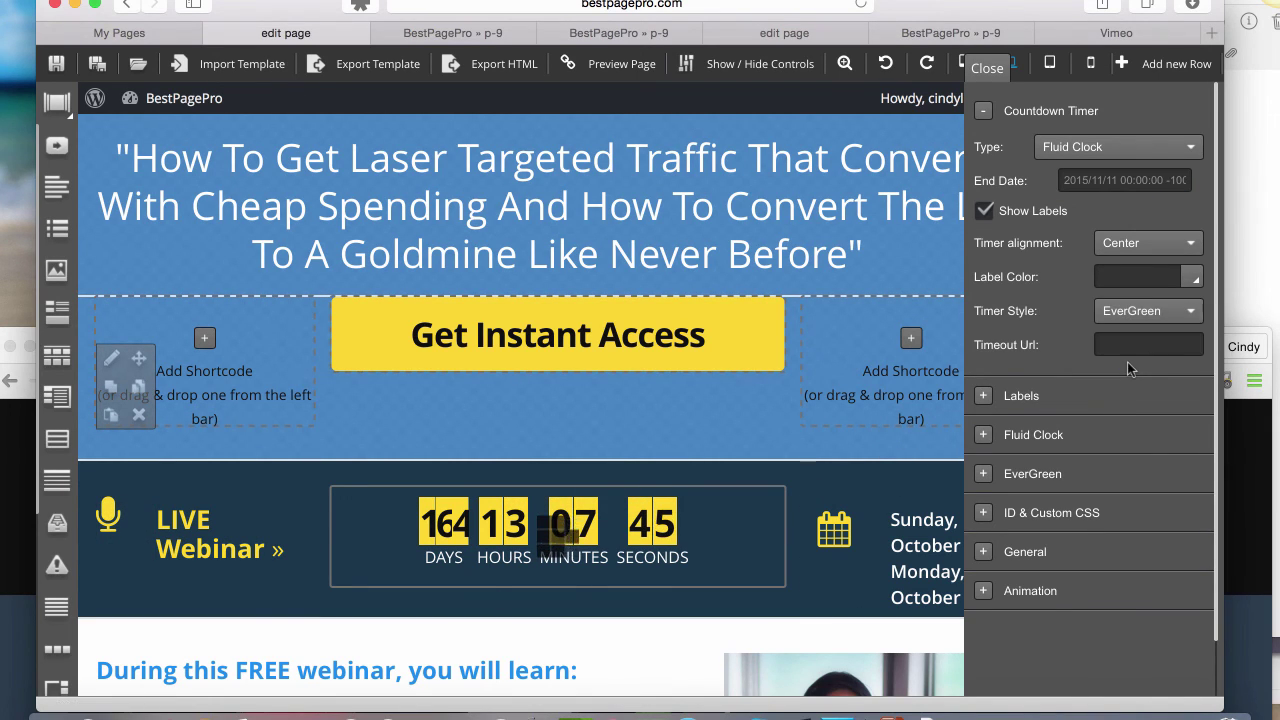
{"action": "left_click", "coordinate": [1135, 312]}
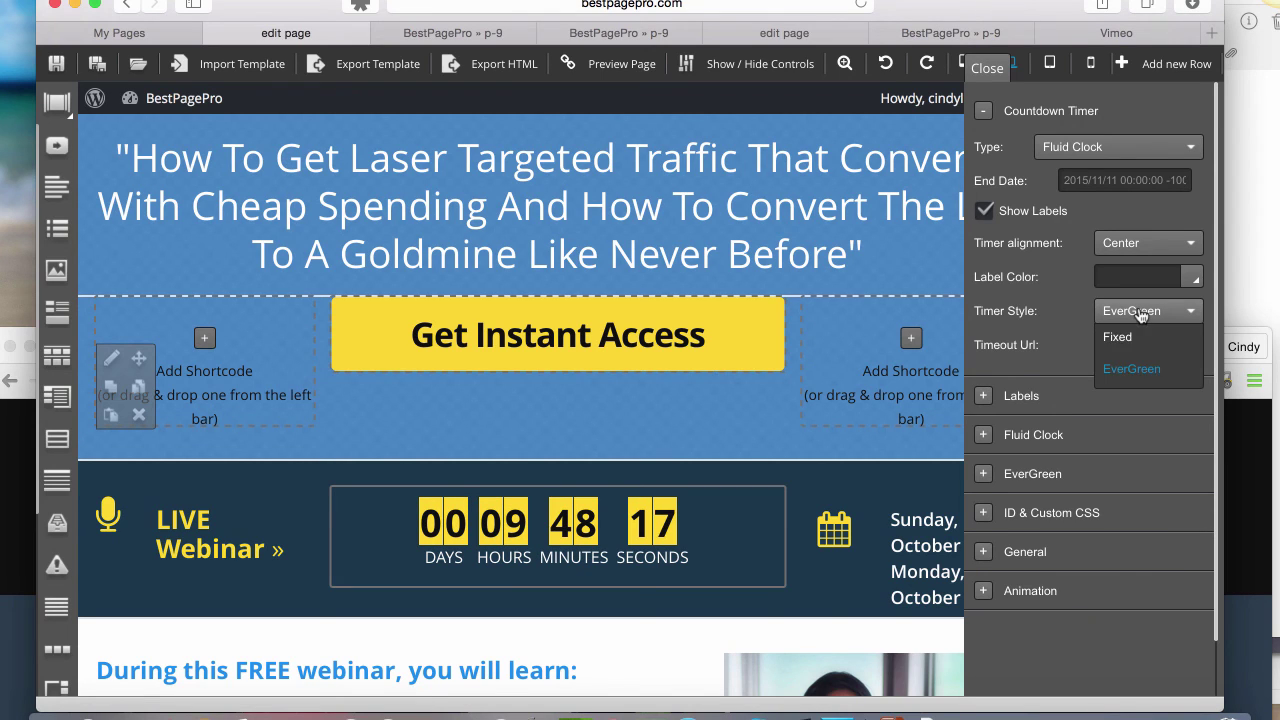
{"action": "left_click", "coordinate": [1136, 340]}
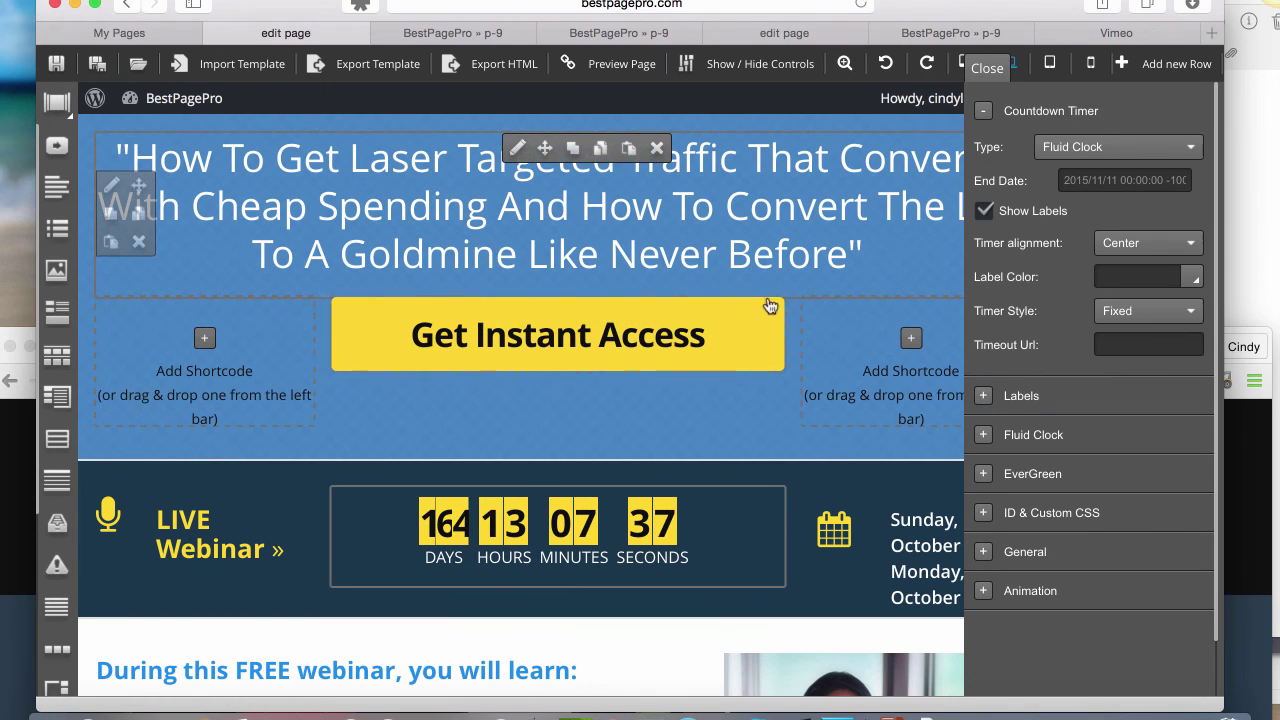
{"action": "scroll", "coordinate": [531, 240], "scroll_direction": "down", "scroll_amount": 2}
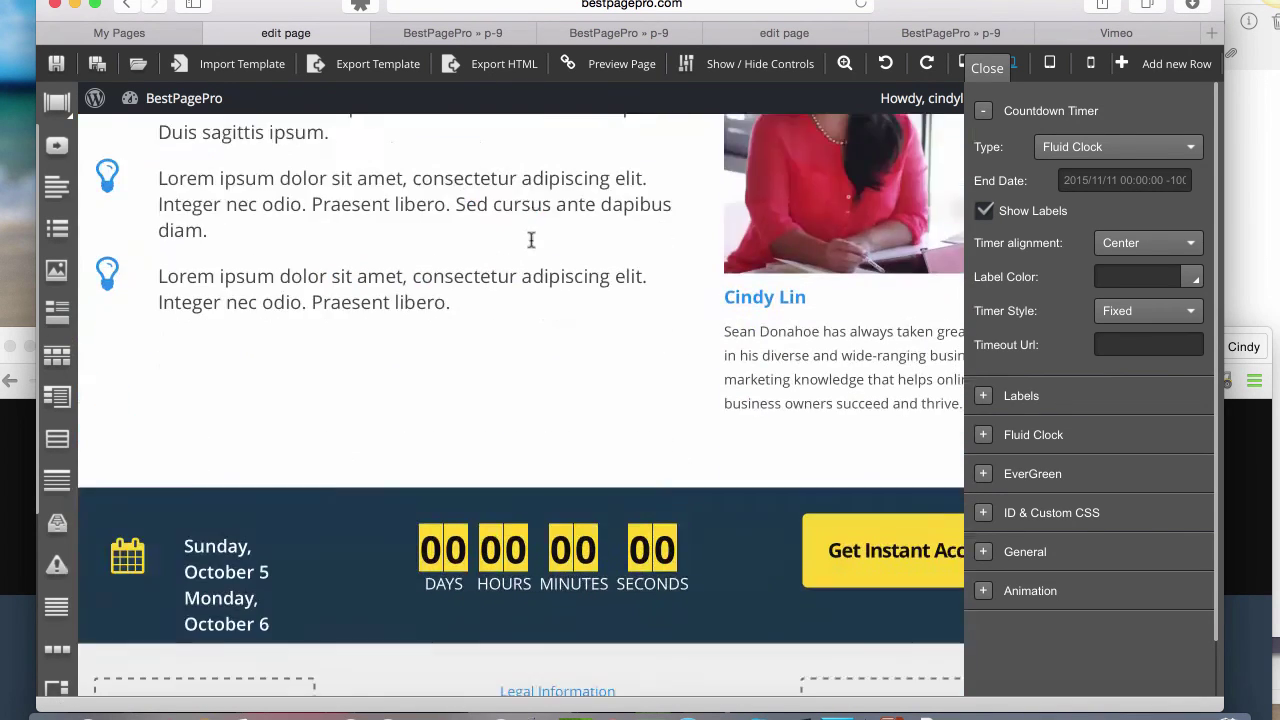